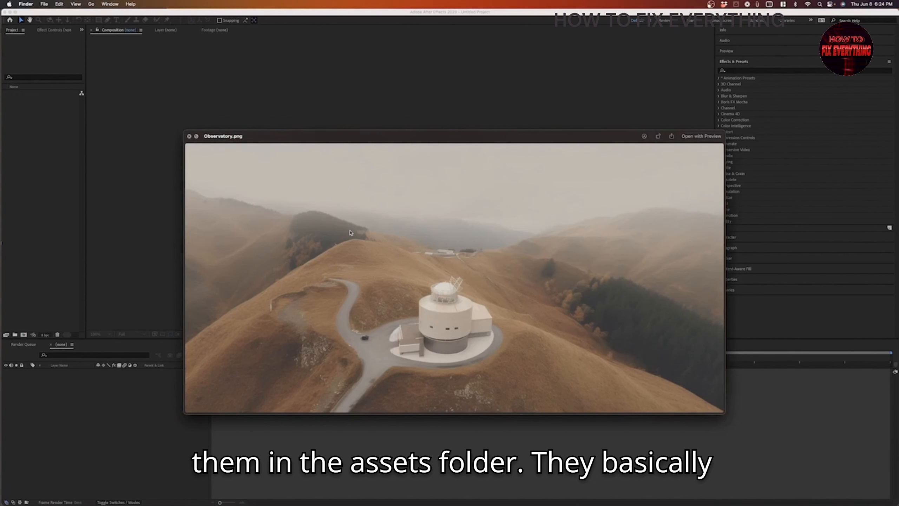
- Preview the Observatory.png and Winter Scene.png images in the Drone Shots folder
{"action": "key", "text": "Down"}
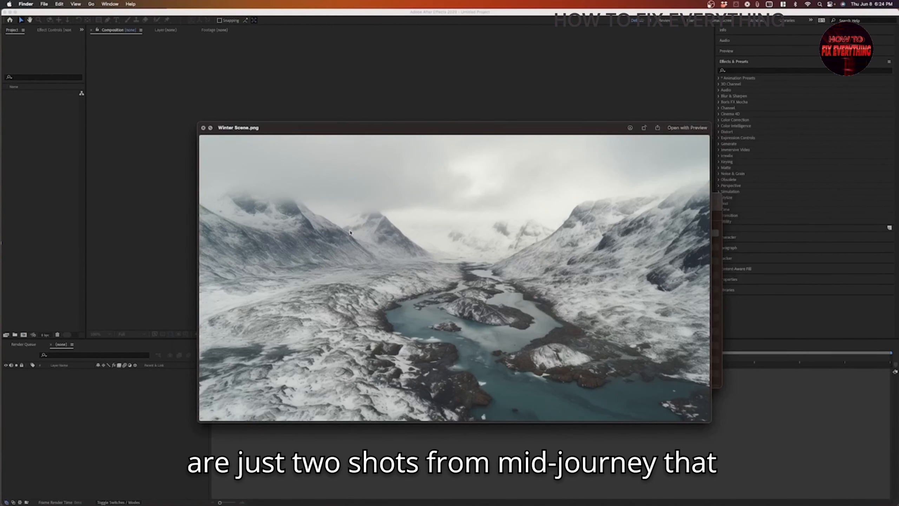
{"action": "key", "text": "Up"}
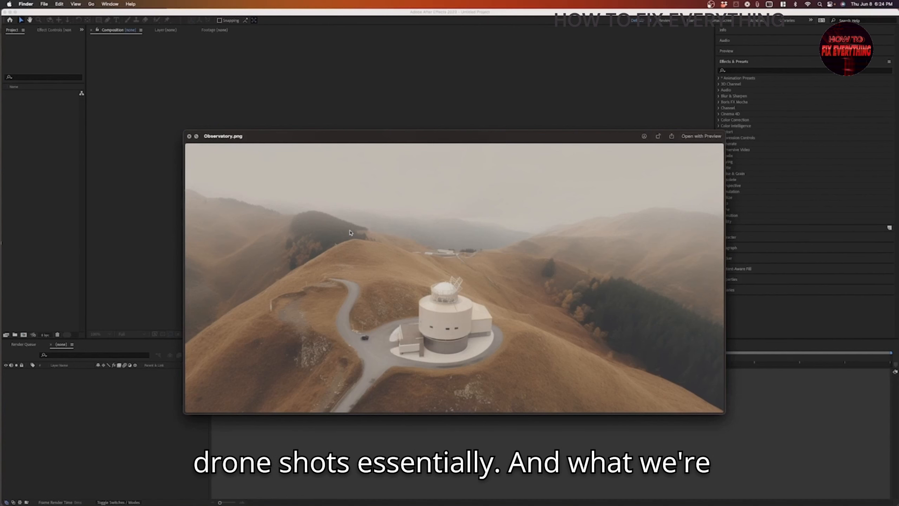
{"action": "key", "text": "Down"}
{"action": "key", "text": "space"}
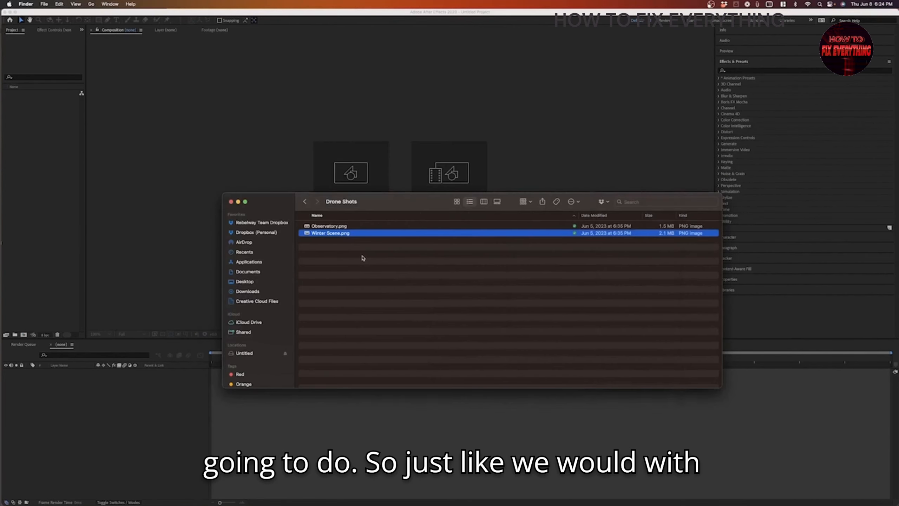
- Switch to Topaz Gigapixel AI and remove all previously processed images from the list
{"action": "mouse_move", "coordinate": [389, 504]}
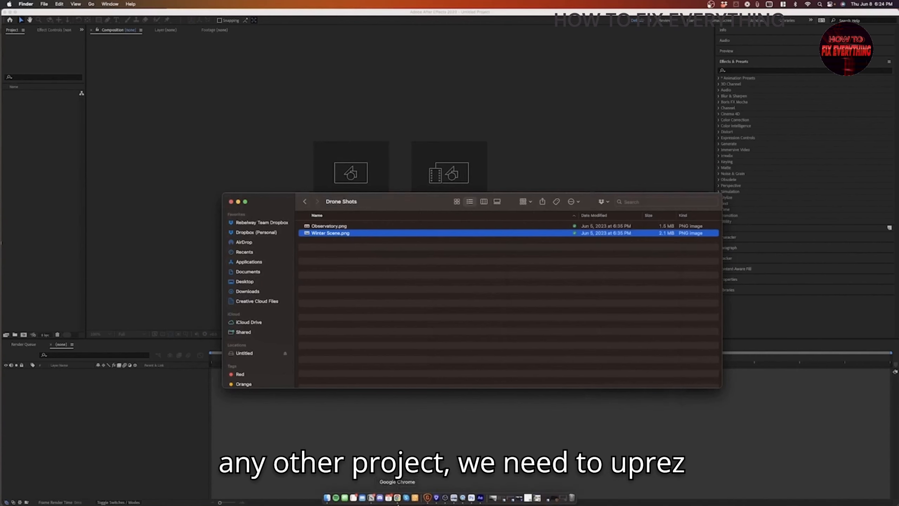
{"action": "left_click", "coordinate": [428, 500]}
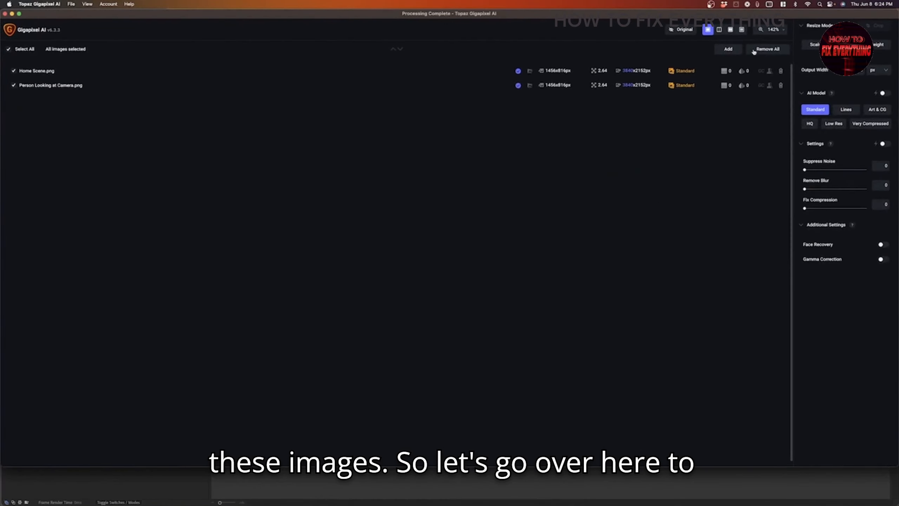
{"action": "left_click", "coordinate": [754, 50]}
- Load Observatory.png and Winter Scene.png from the 09 - Drone Shots folder into the upscaler
{"action": "left_click", "coordinate": [410, 228]}
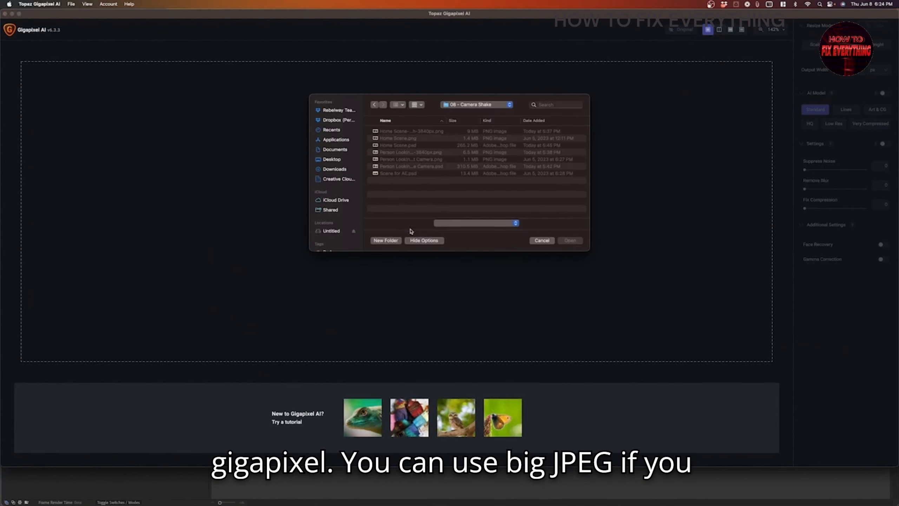
{"action": "left_click", "coordinate": [476, 105]}
{"action": "left_click", "coordinate": [457, 113]}
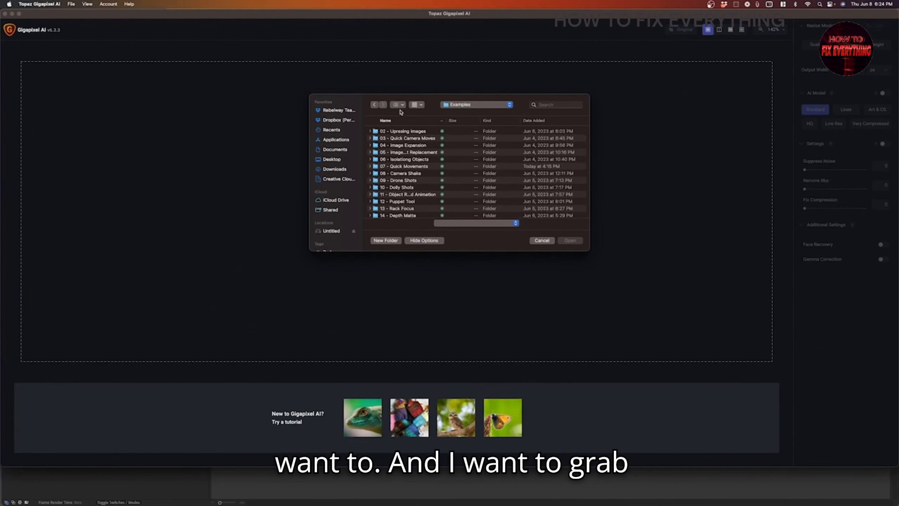
{"action": "double_click", "coordinate": [410, 180]}
{"action": "left_click_drag", "start_coordinate": [407, 154], "coordinate": [408, 126]}
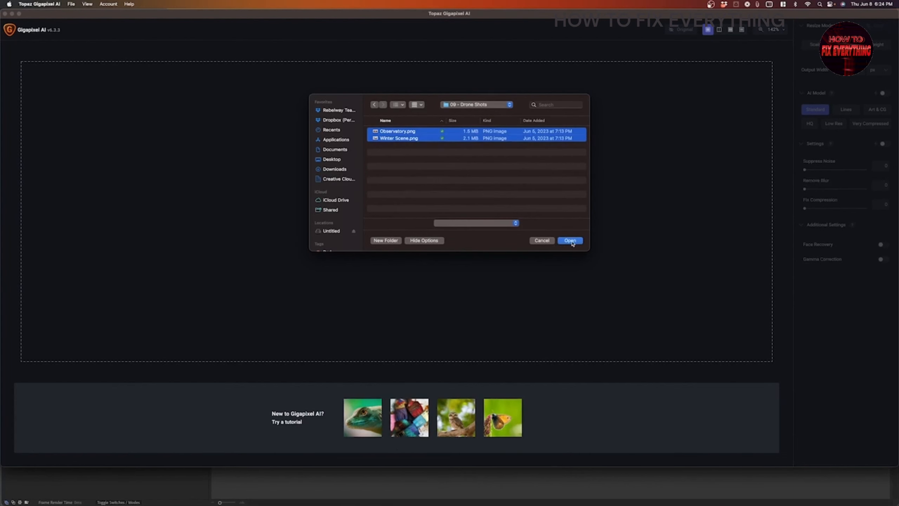
{"action": "left_click", "coordinate": [570, 240]}
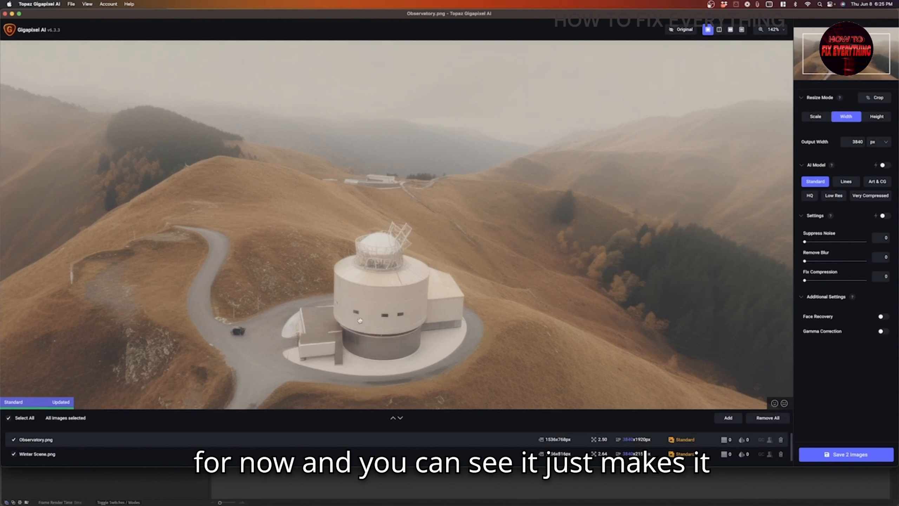
- Check the Winter Scene preview and save both upscaled images in source format with automatic filenames in the source directory
{"action": "left_click", "coordinate": [355, 452]}
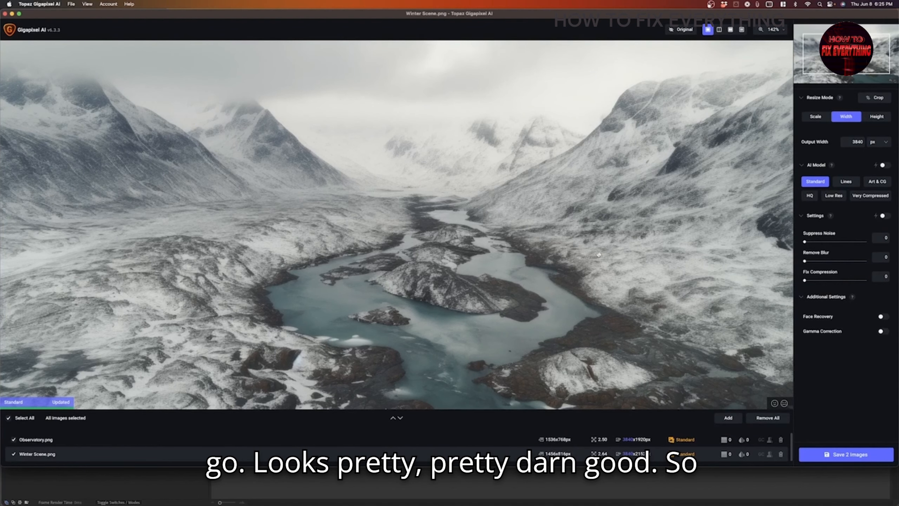
{"action": "left_click", "coordinate": [853, 459]}
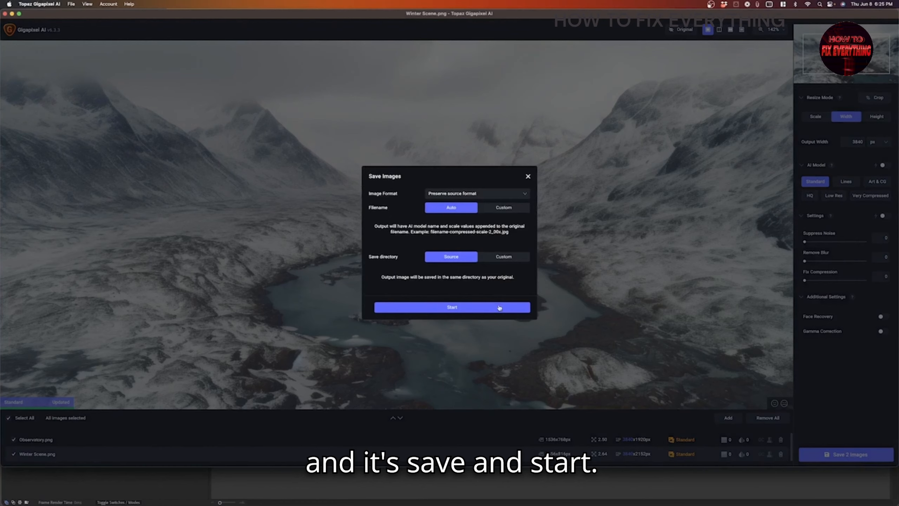
{"action": "left_click", "coordinate": [500, 307]}
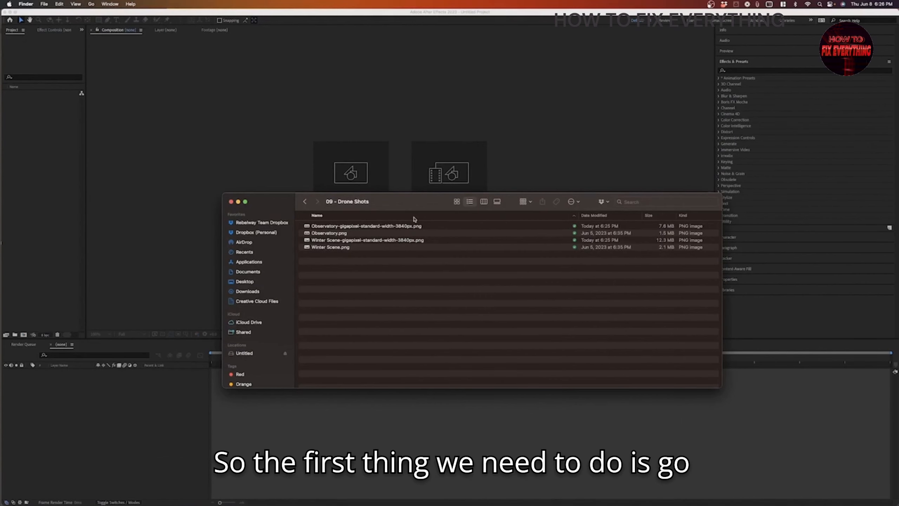
- Switch to LeiaPix Converter in Chrome, dismiss the Lume Pad advertisement and upload the upscaled Observatory image
{"action": "mouse_move", "coordinate": [445, 504]}
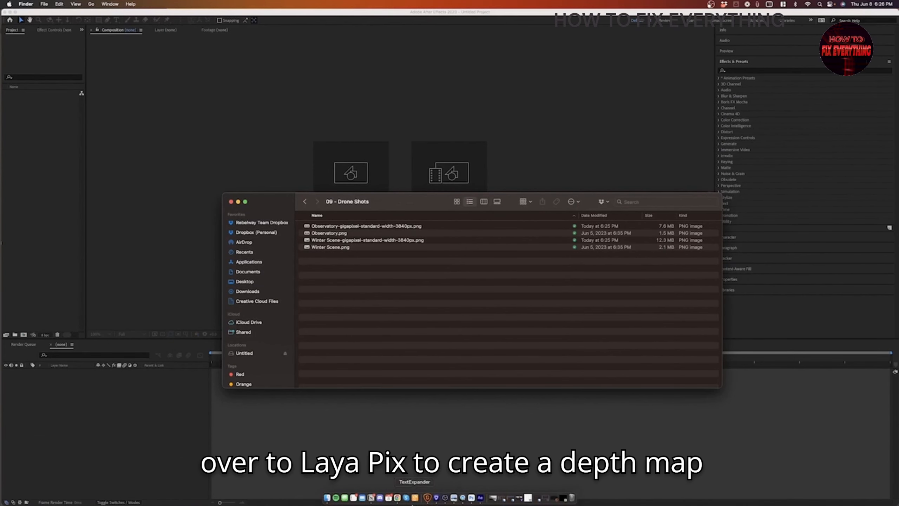
{"action": "left_click", "coordinate": [398, 499]}
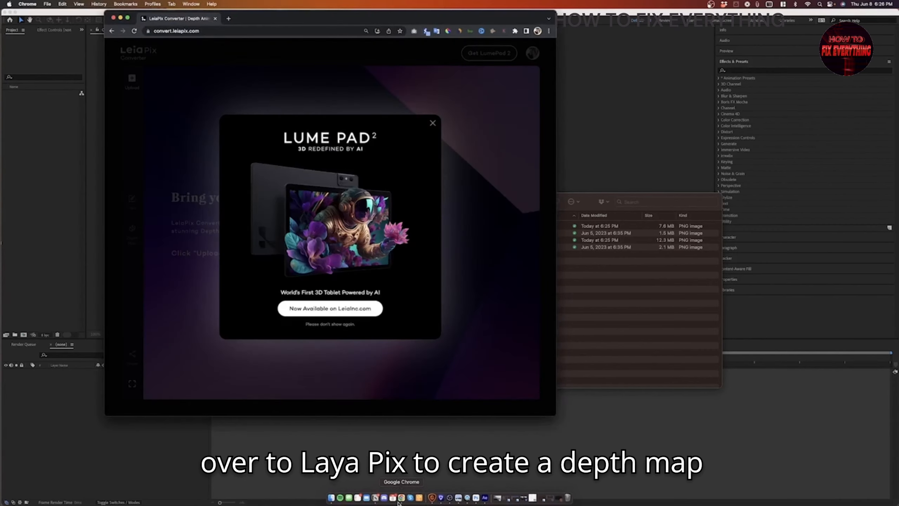
{"action": "right_click", "coordinate": [433, 124]}
{"action": "left_click", "coordinate": [434, 124]}
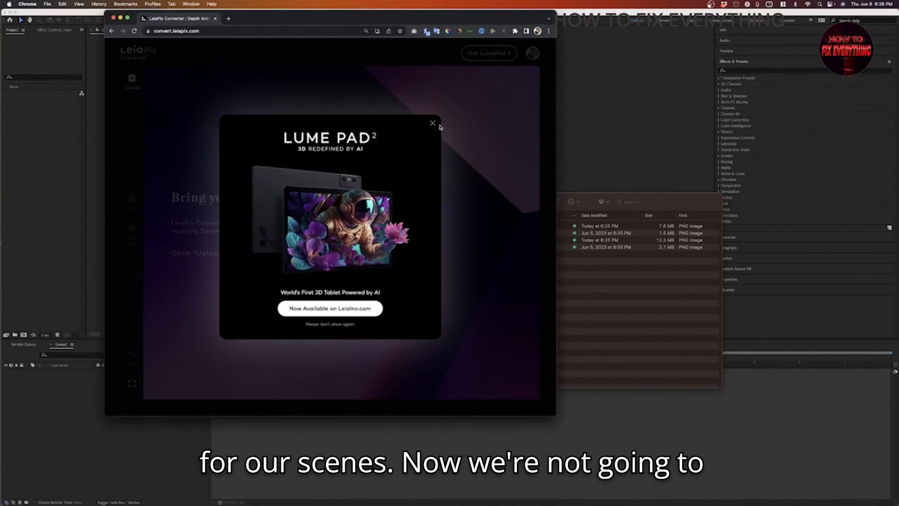
{"action": "left_click", "coordinate": [434, 123]}
{"action": "left_click_drag", "start_coordinate": [556, 415], "coordinate": [670, 383]}
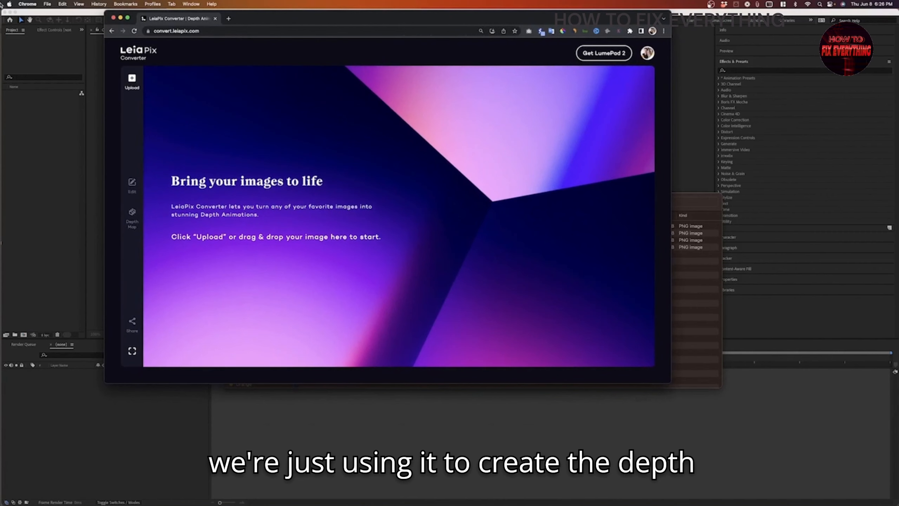
{"action": "left_click", "coordinate": [132, 82]}
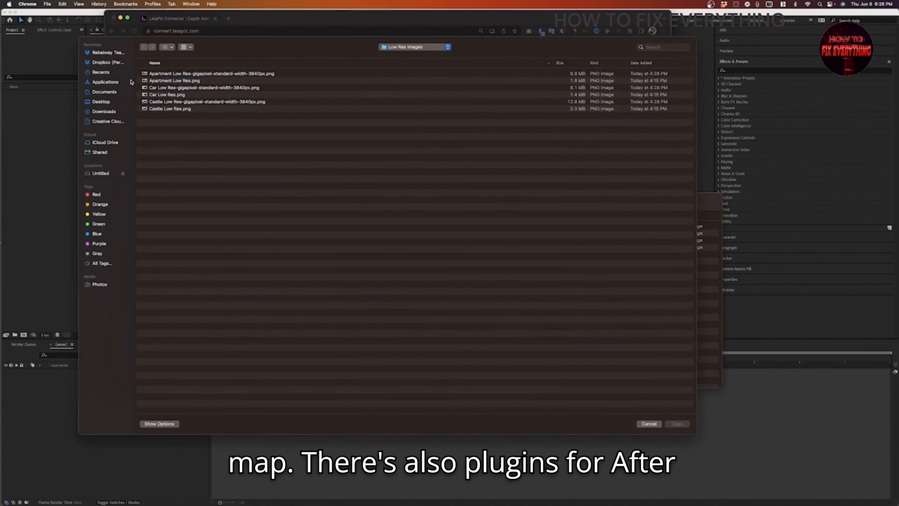
{"action": "left_click", "coordinate": [393, 48]}
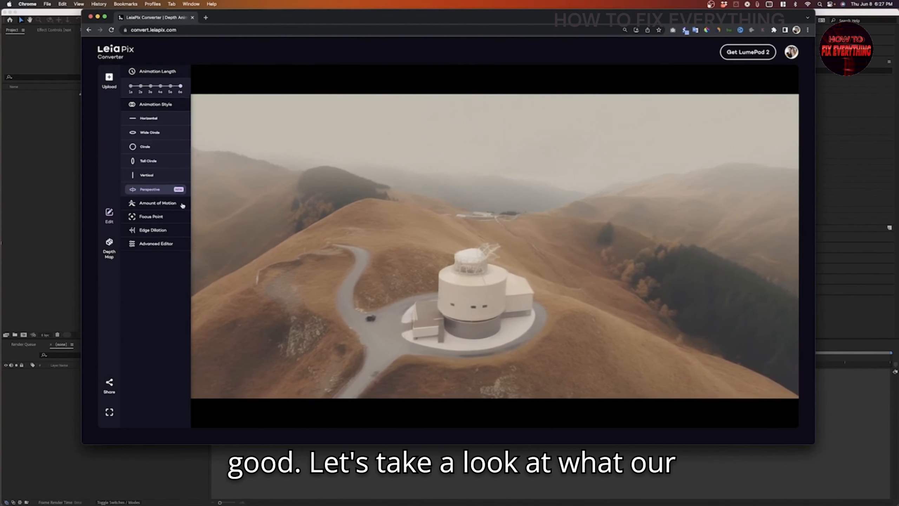
- Show the motion and edge dilation settings and raise Edge Dilation to the level between 0.0 and 0.5
{"action": "left_click", "coordinate": [182, 204]}
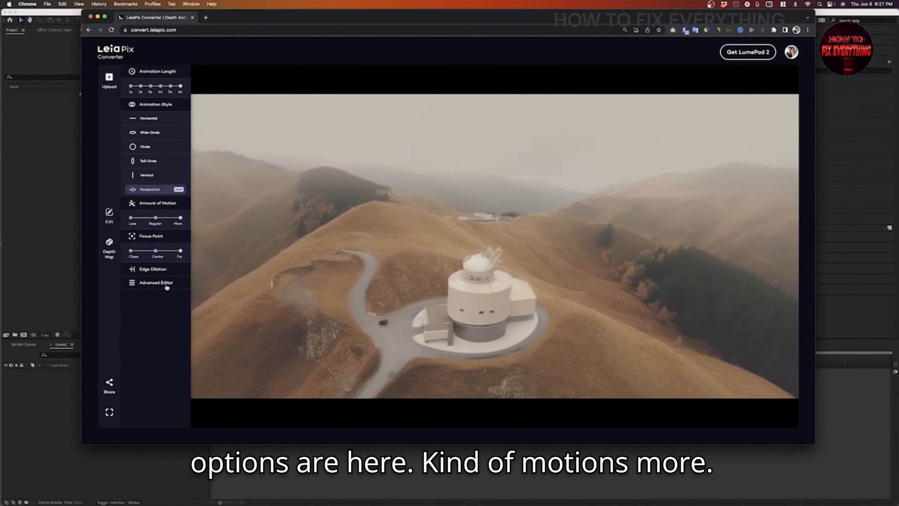
{"action": "left_click", "coordinate": [152, 269]}
{"action": "mouse_move", "coordinate": [131, 284]}
{"action": "left_mouse_down"}
{"action": "mouse_move", "coordinate": [168, 293]}
{"action": "mouse_move", "coordinate": [129, 298]}
{"action": "mouse_move", "coordinate": [141, 296]}
{"action": "left_mouse_up"}
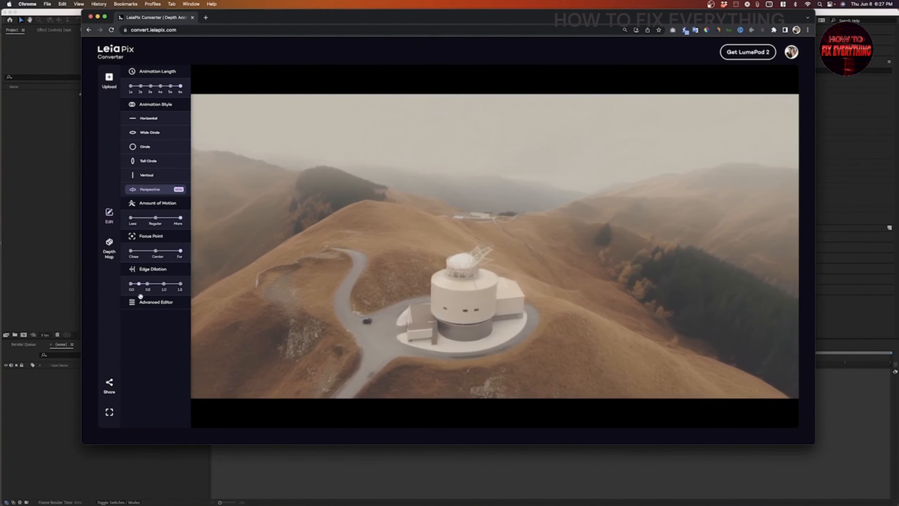
- Open the depth map editor, sample the observatory dome's depth, paint over the dome with it and preview the animation
{"action": "left_click", "coordinate": [109, 244]}
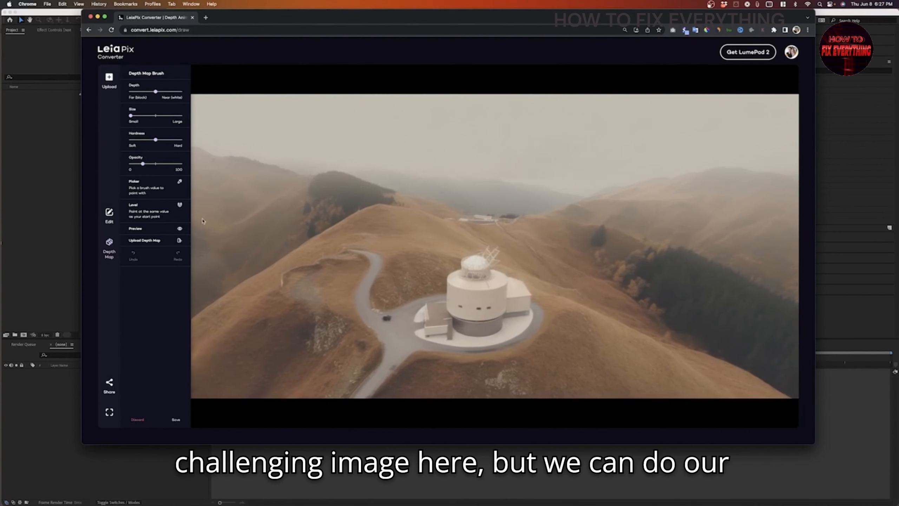
{"action": "left_click", "coordinate": [180, 229]}
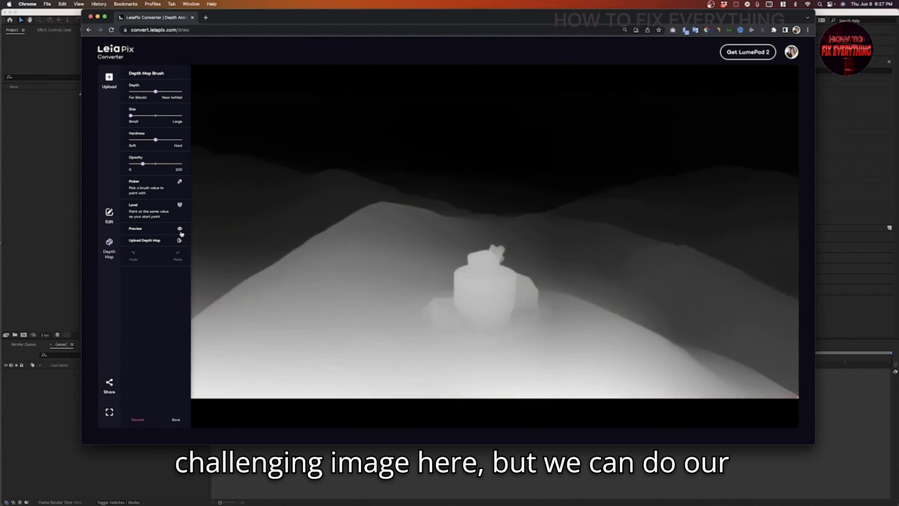
{"action": "left_click", "coordinate": [180, 230]}
{"action": "left_click", "coordinate": [180, 181]}
{"action": "left_click", "coordinate": [488, 254]}
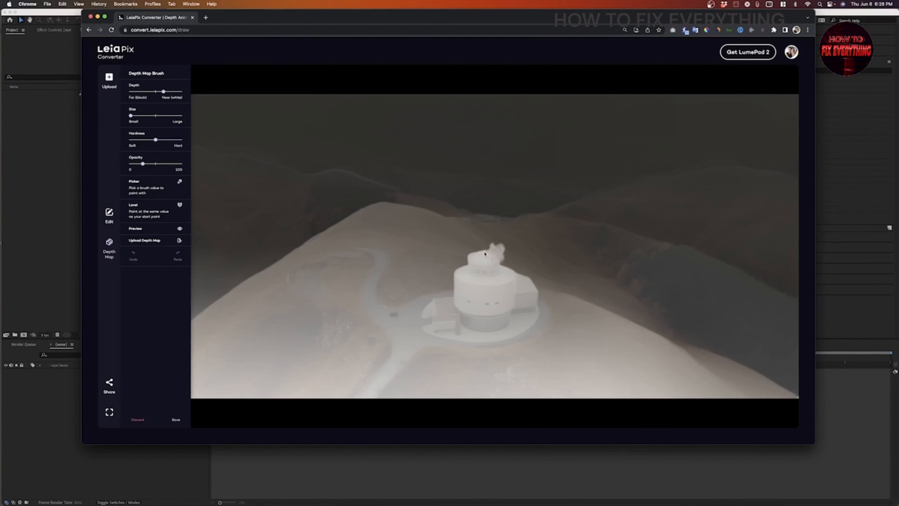
{"action": "left_click_drag", "start_coordinate": [480, 253], "coordinate": [478, 260]}
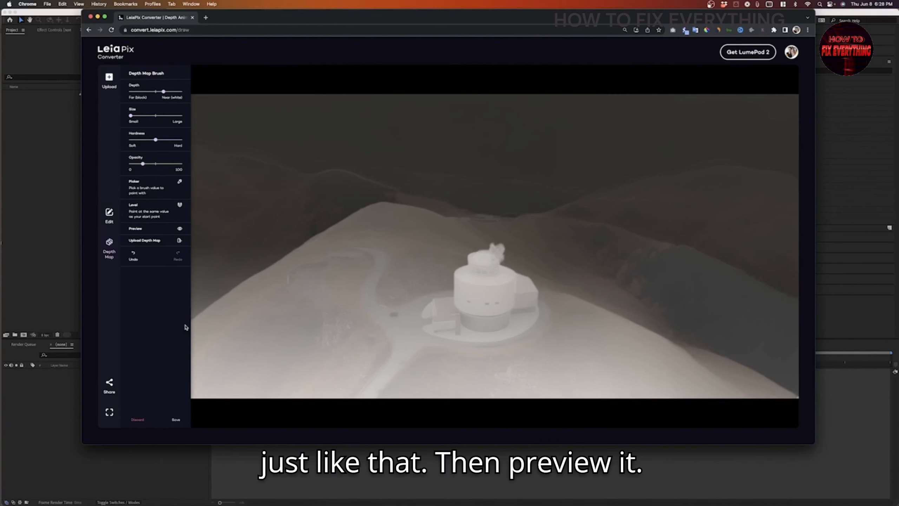
{"action": "left_click", "coordinate": [180, 229]}
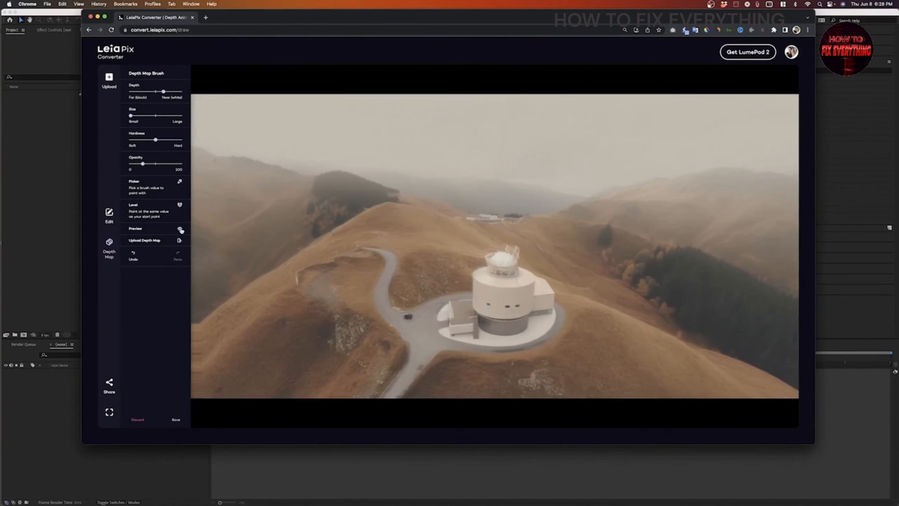
- Move the brush depth in two stages toward near (white) for touching up the observatory, previewing the animation each time
{"action": "left_click", "coordinate": [180, 229]}
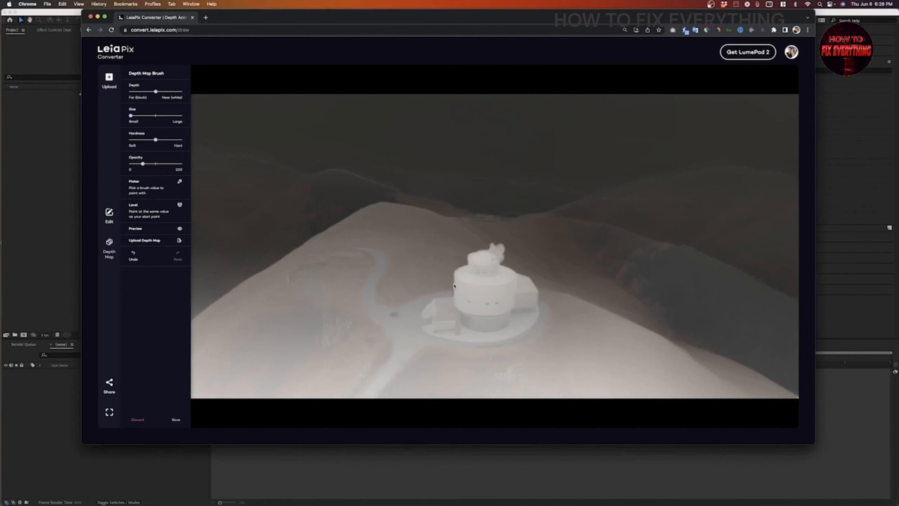
{"action": "left_click_drag", "start_coordinate": [155, 91], "coordinate": [159, 92]}
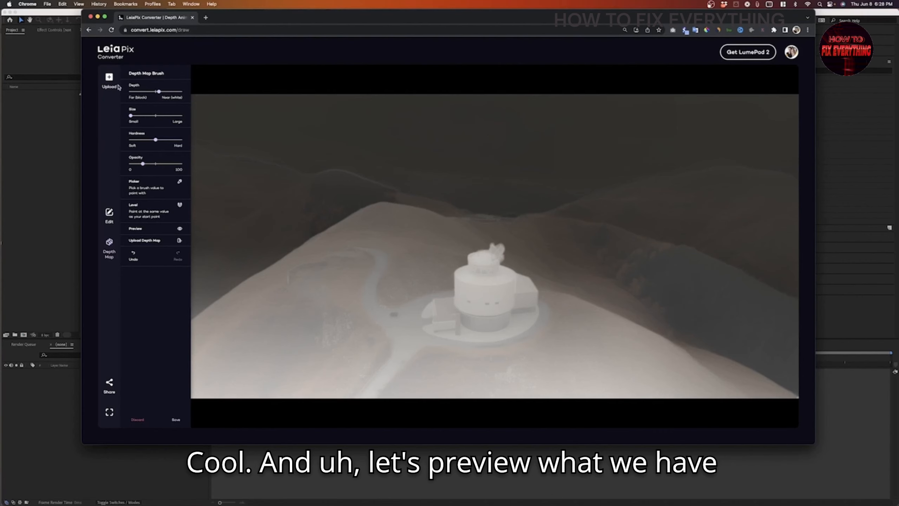
{"action": "left_click", "coordinate": [179, 230]}
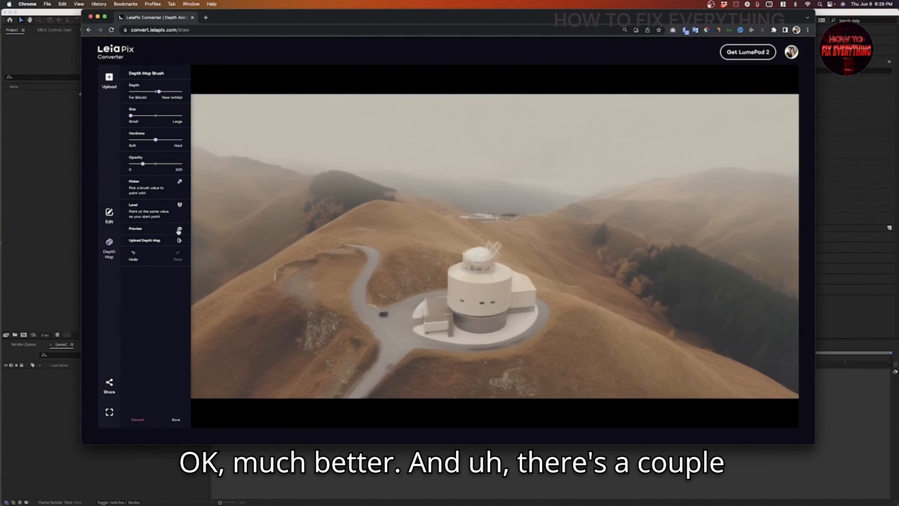
{"action": "left_click", "coordinate": [180, 228]}
{"action": "left_click_drag", "start_coordinate": [159, 91], "coordinate": [166, 92]}
{"action": "left_click", "coordinate": [180, 228]}
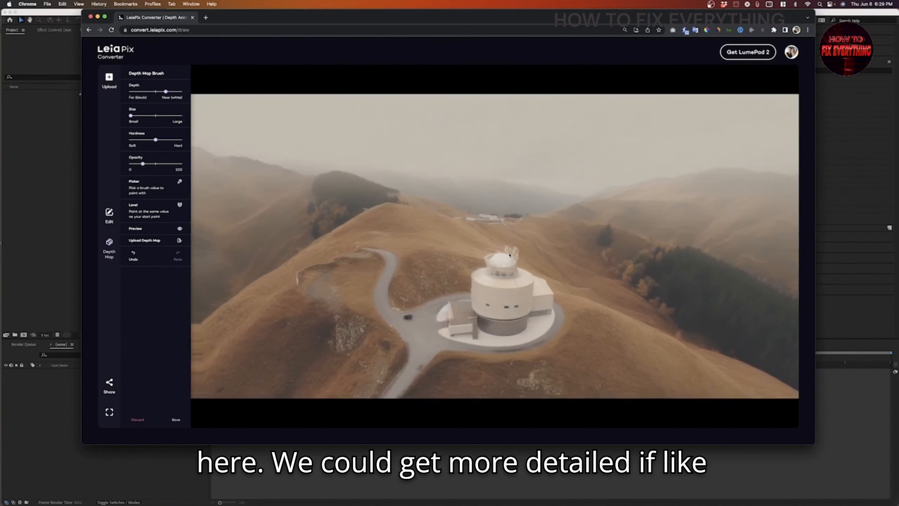
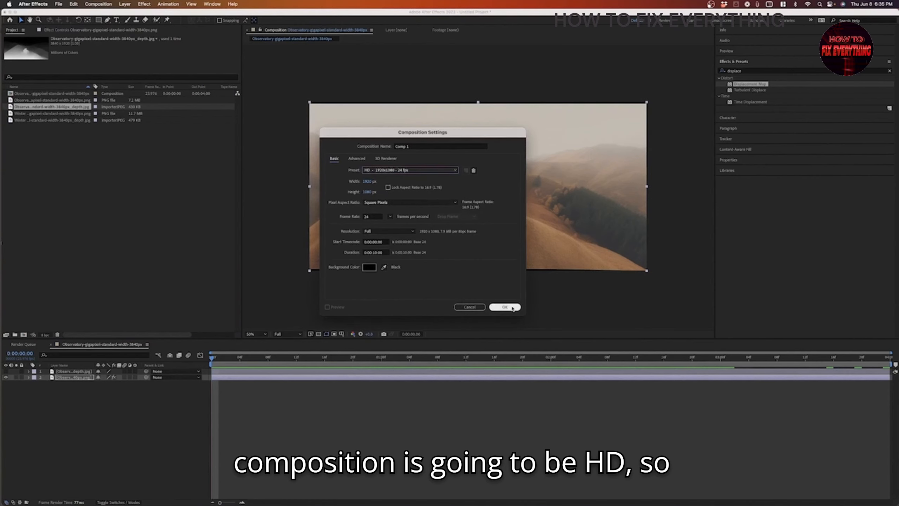
- Create a 10-second HD 1920x1080 composition at 24 fps and rename it Drone Fly Over
{"action": "left_click", "coordinate": [505, 307]}
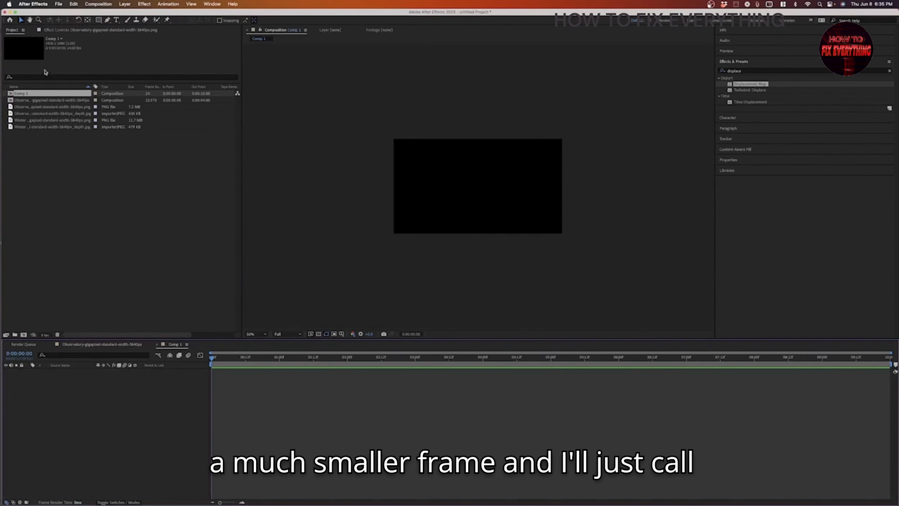
{"action": "key", "text": "Return"}
{"action": "type", "text": "Dron"}
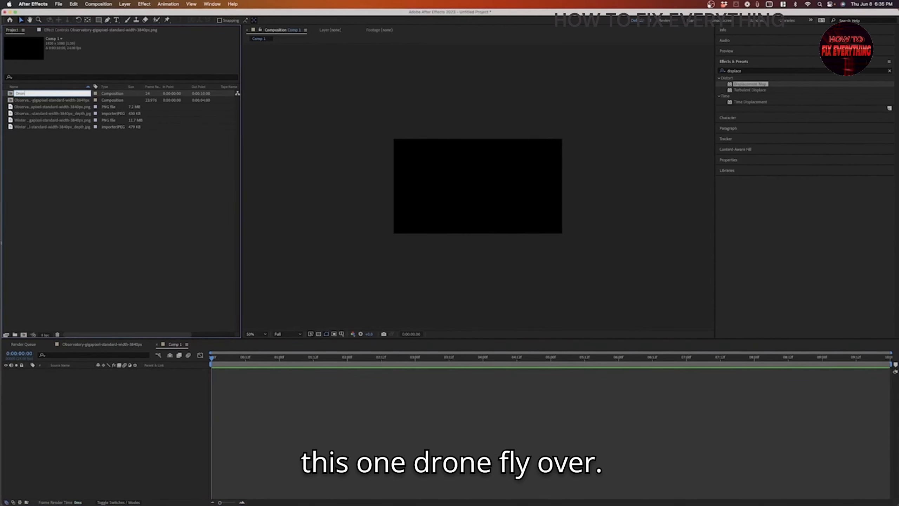
{"action": "type", "text": "e Fly Over"}
{"action": "key", "text": "Return"}
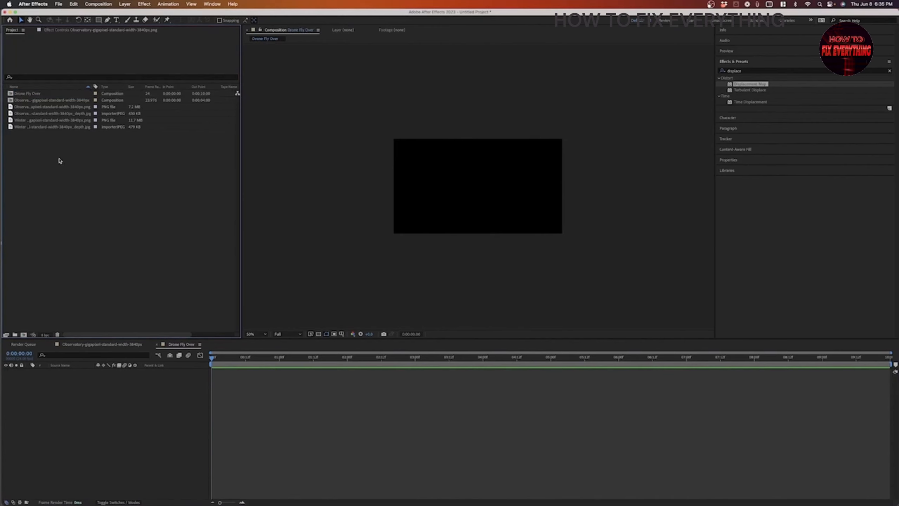
- Rename the observatory image's composition as Original Drone Comp
{"action": "left_click", "coordinate": [58, 102]}
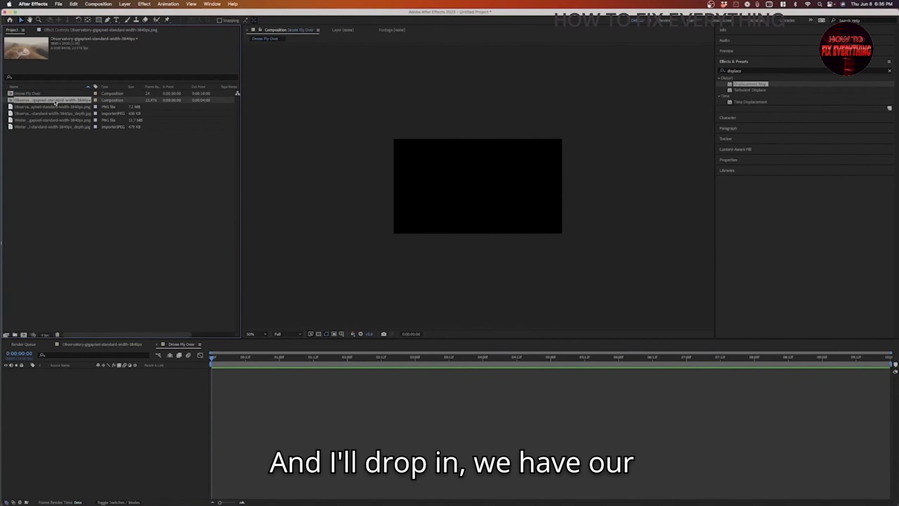
{"action": "key", "text": "Return"}
{"action": "type", "text": "Origi"}
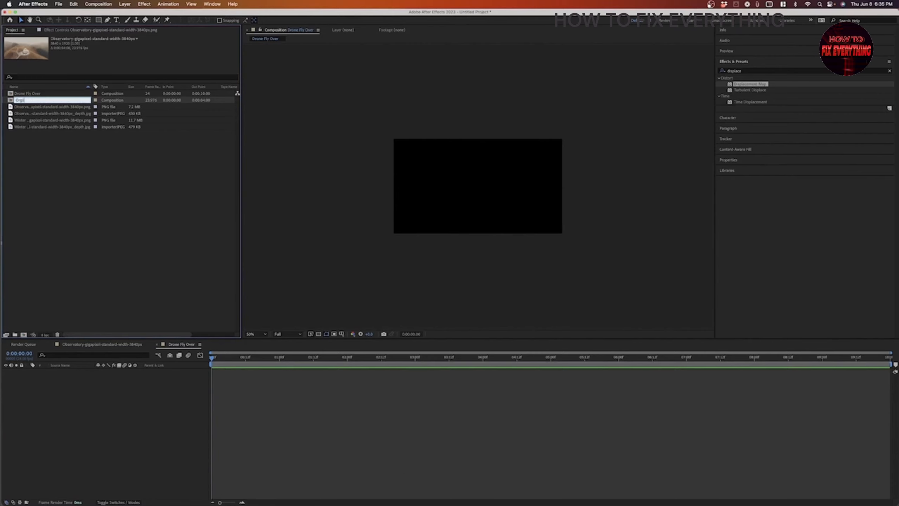
{"action": "type", "text": "rgi"}
{"action": "key", "text": "BackSpace"}
{"action": "type", "text": "inal Drone Comp"}
{"action": "left_click", "coordinate": [73, 149]}
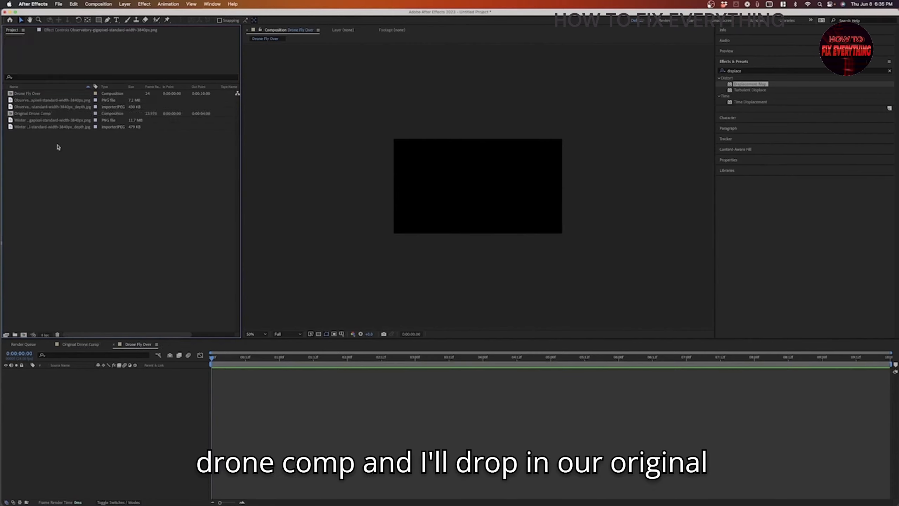
- Add Original Drone Comp as a layer in the Drone Fly Over composition and preview its movement
{"action": "left_click_drag", "start_coordinate": [32, 114], "coordinate": [121, 422]}
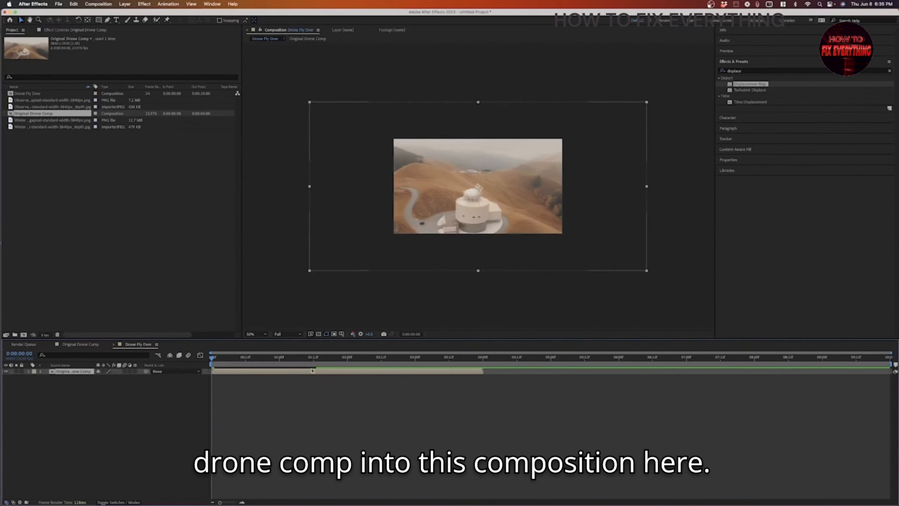
{"action": "left_click_drag", "start_coordinate": [256, 358], "coordinate": [159, 373]}
{"action": "key", "text": "space"}
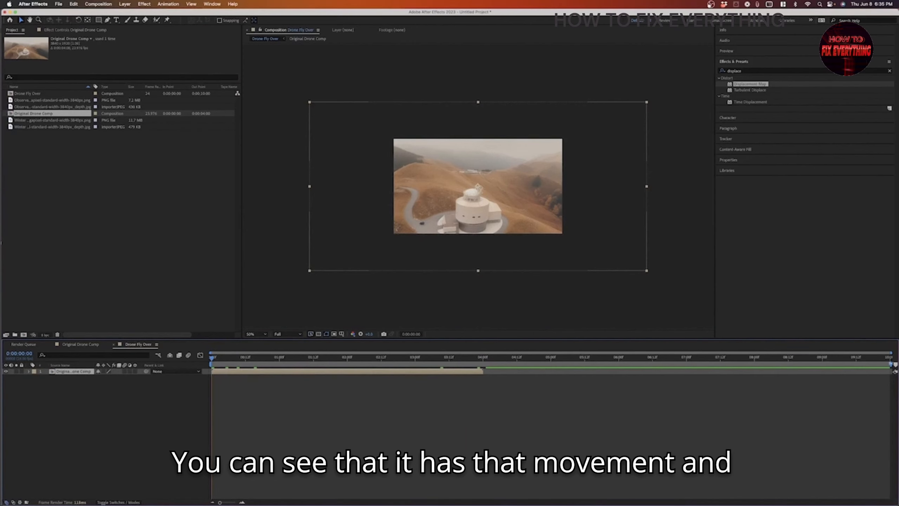
- End the work area at the layer's four-second end, trim the composition to it and check the playback
{"action": "left_click_drag", "start_coordinate": [891, 364], "coordinate": [483, 364]}
{"action": "right_click", "coordinate": [478, 365]}
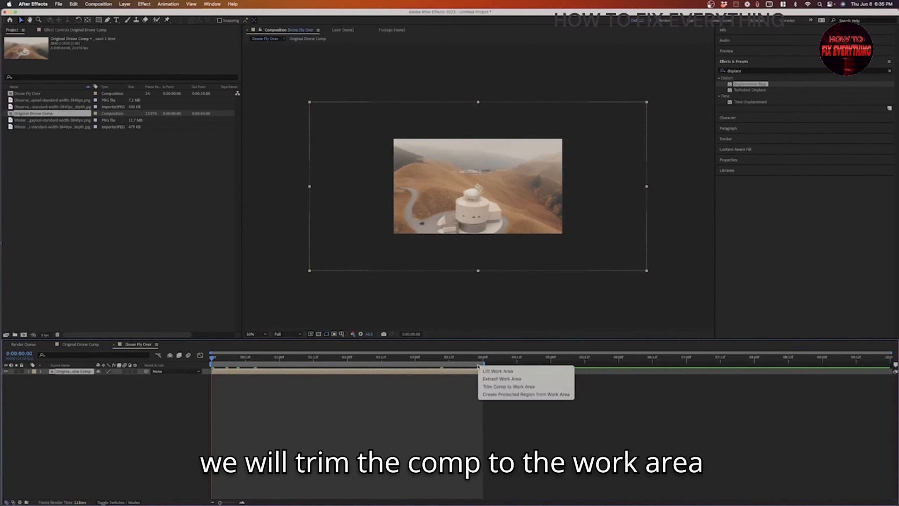
{"action": "left_click", "coordinate": [509, 387]}
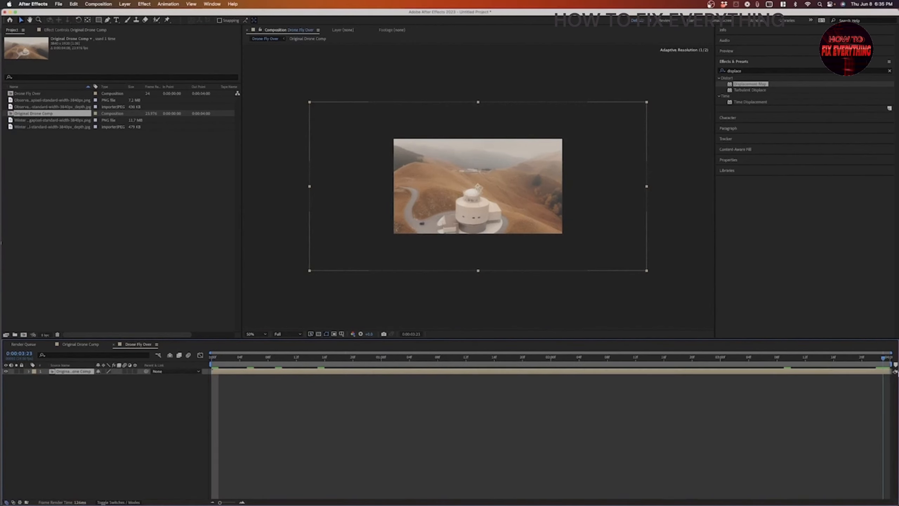
{"action": "key", "text": "space"}
- Scale the Original Drone Comp layer down to 58% and set Position and Scale keyframes at the first frame
{"action": "key", "text": "s"}
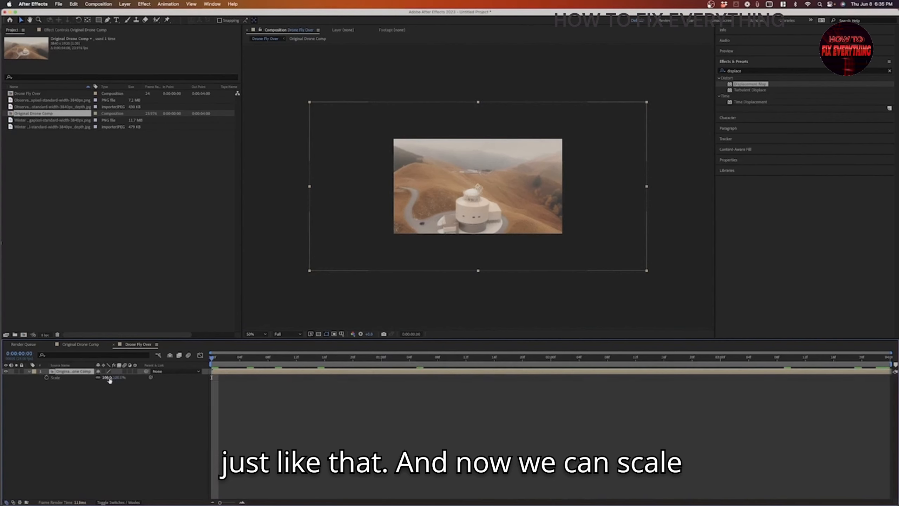
{"action": "mouse_move", "coordinate": [110, 380]}
{"action": "left_mouse_down"}
{"action": "mouse_move", "coordinate": [93, 379]}
{"action": "mouse_move", "coordinate": [106, 378]}
{"action": "left_mouse_up"}
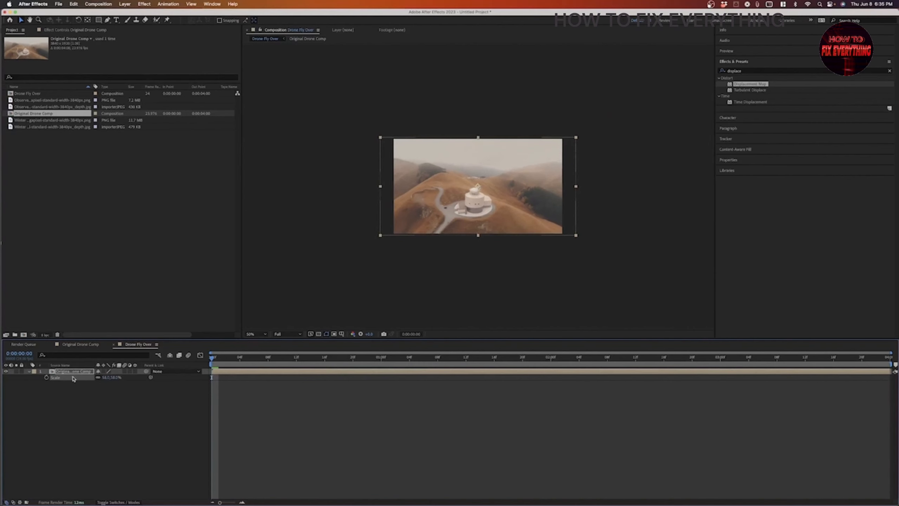
{"action": "left_click", "coordinate": [29, 371]}
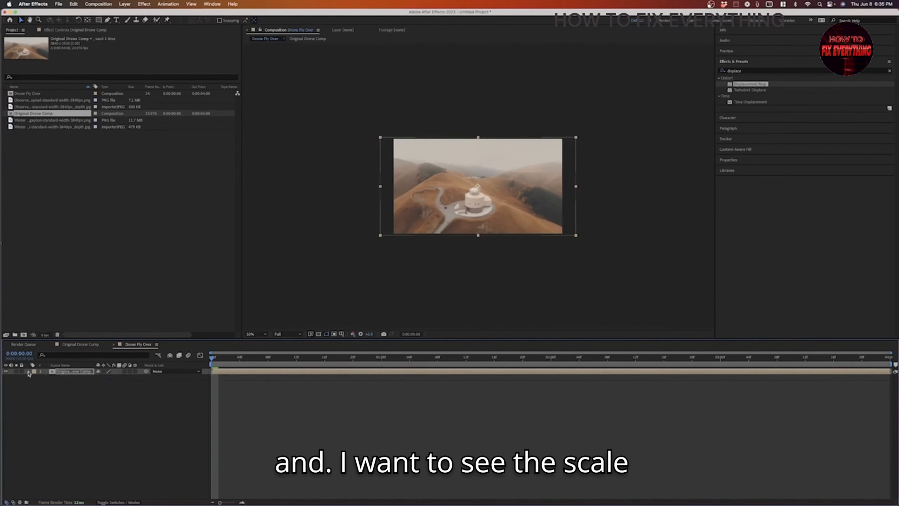
{"action": "left_click", "coordinate": [29, 371]}
{"action": "left_click", "coordinate": [46, 389]}
{"action": "left_click", "coordinate": [46, 396]}
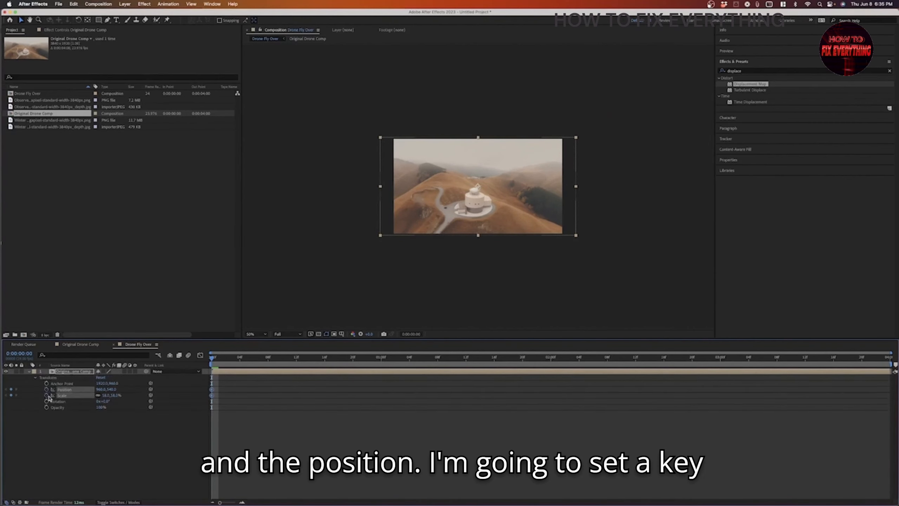
- At 0:00:03:23, enlarge the layer to about 69%, shift it slightly downward and preview the push-in
{"action": "left_click", "coordinate": [232, 357]}
{"action": "left_click_drag", "start_coordinate": [260, 361], "coordinate": [883, 359]}
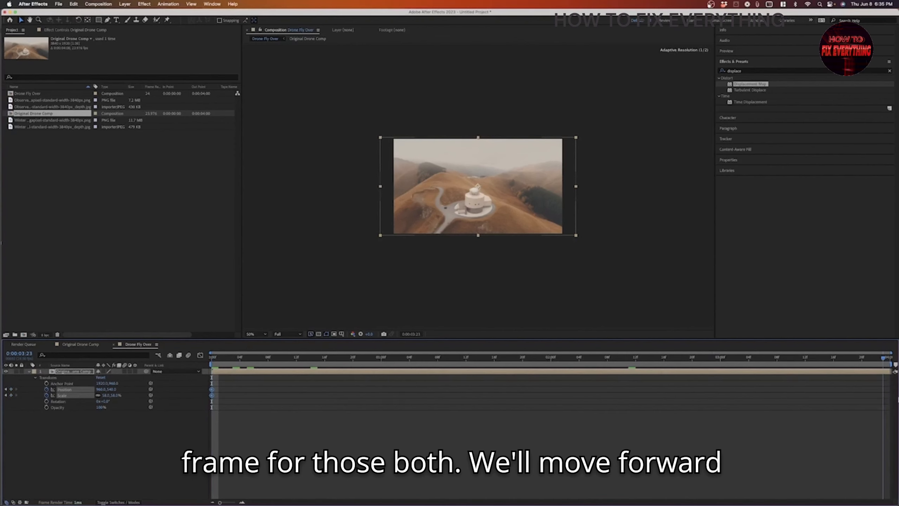
{"action": "left_click_drag", "start_coordinate": [114, 396], "coordinate": [134, 394]}
{"action": "left_click_drag", "start_coordinate": [478, 185], "coordinate": [479, 189]}
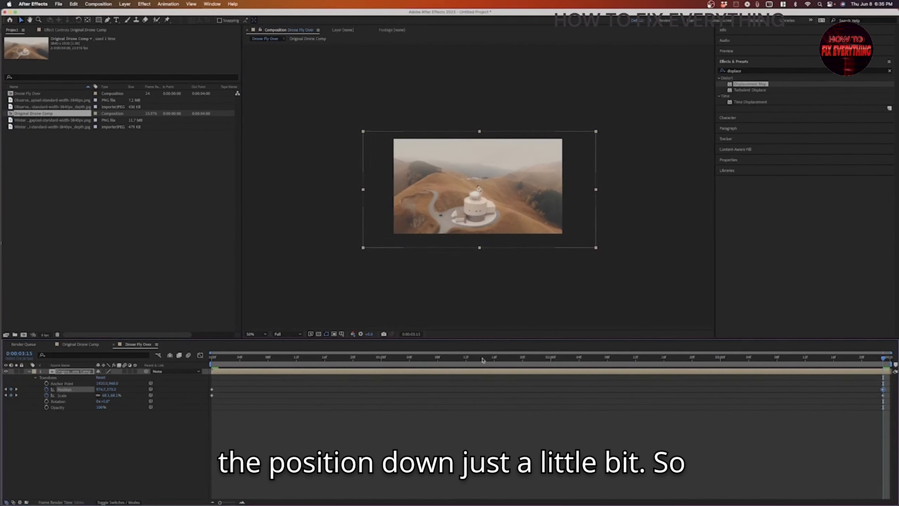
{"action": "key", "text": "space"}
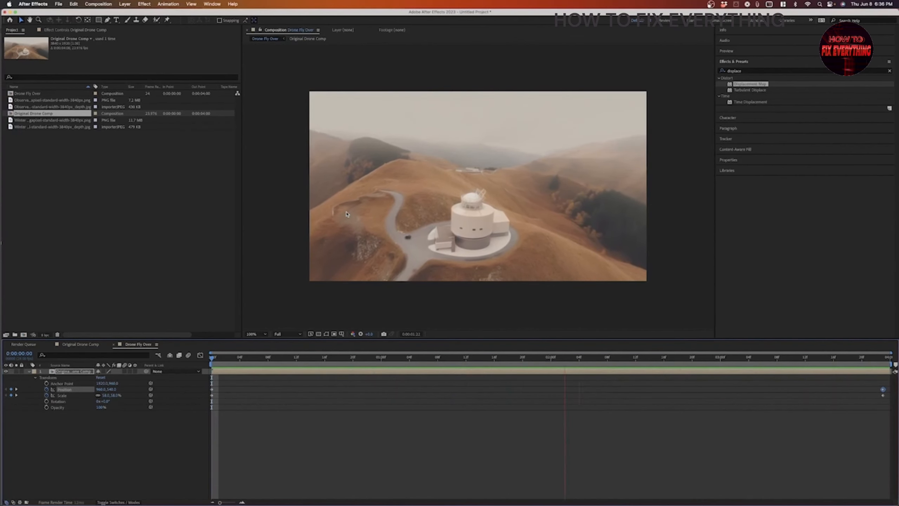
{"action": "key", "text": "space"}
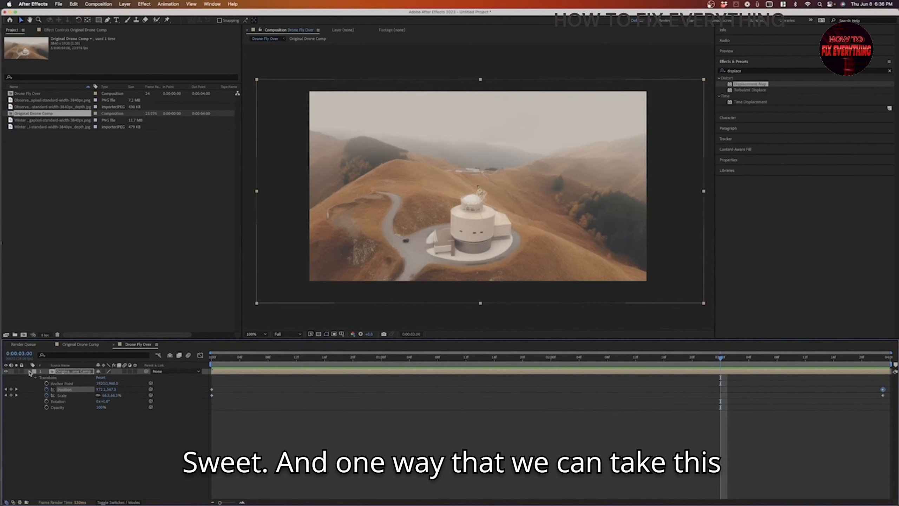
- Add an adjustment layer above the drone comp and apply the CC Lens effect to it
{"action": "left_click", "coordinate": [30, 372]}
{"action": "left_click", "coordinate": [90, 409]}
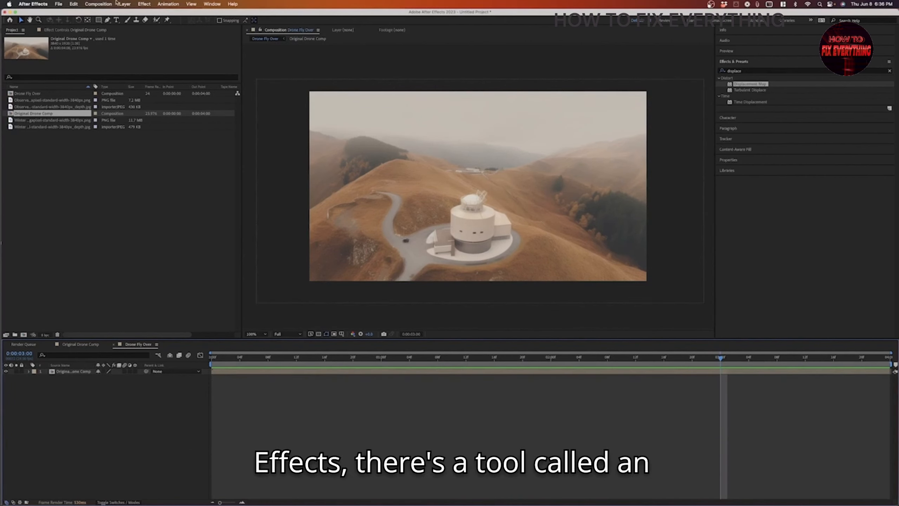
{"action": "left_click", "coordinate": [126, 4]}
{"action": "mouse_move", "coordinate": [129, 14]}
{"action": "left_click", "coordinate": [248, 61]}
{"action": "left_click", "coordinate": [751, 71]}
{"action": "type", "text": "lens"}
{"action": "left_click_drag", "start_coordinate": [741, 96], "coordinate": [74, 372]}
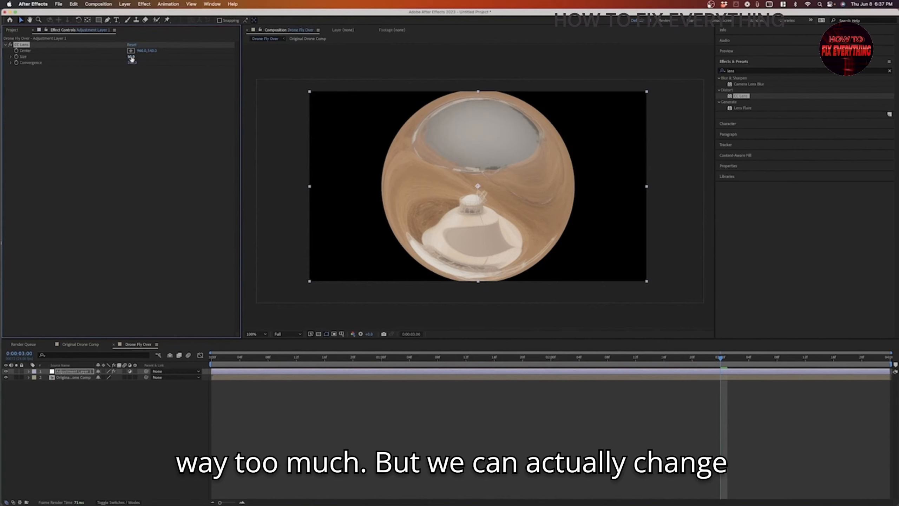
- Raise the CC Lens Size in two stages until the frame is filled with a subtle fisheye distortion, previewing each result
{"action": "left_click_drag", "start_coordinate": [131, 58], "coordinate": [168, 55]}
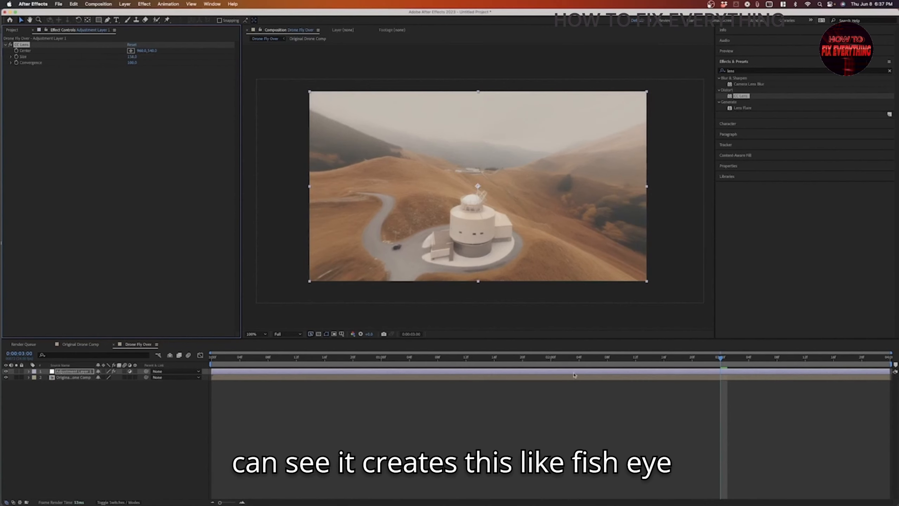
{"action": "key", "text": "space"}
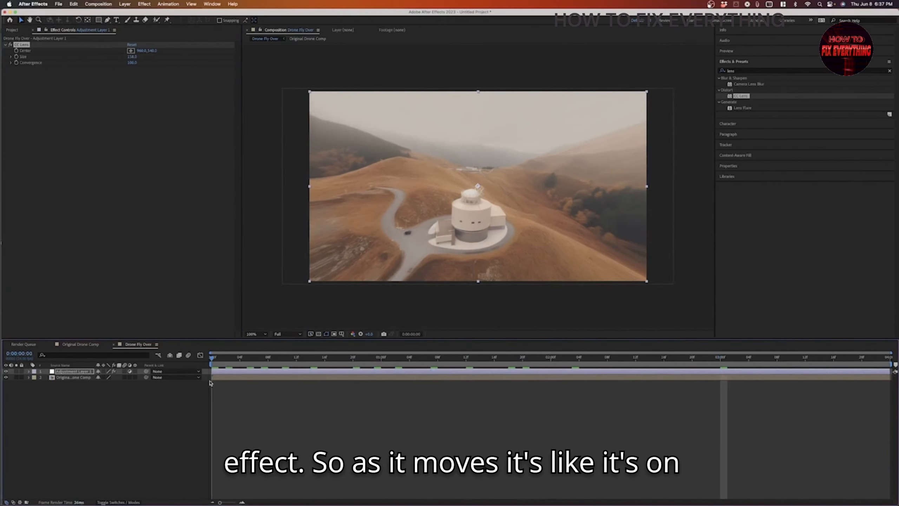
{"action": "left_click_drag", "start_coordinate": [132, 57], "coordinate": [207, 57]}
{"action": "key", "text": "Home"}
{"action": "key", "text": "space"}
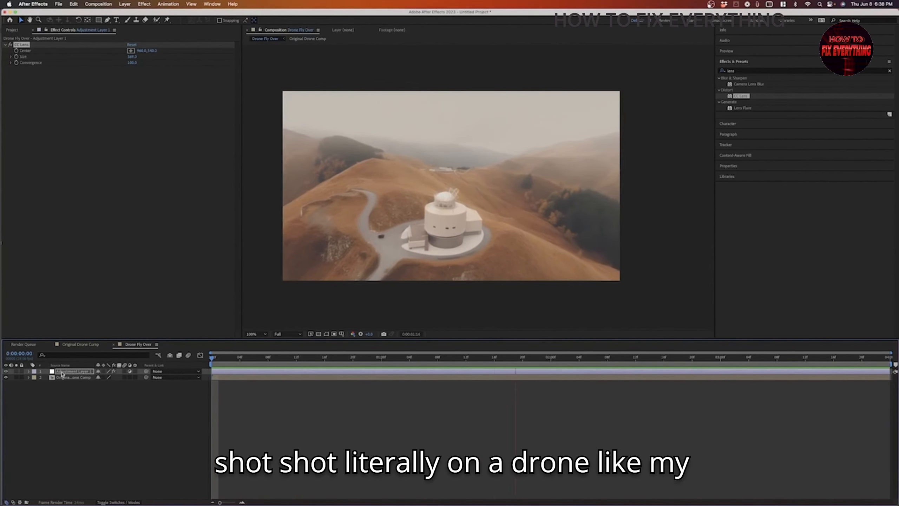
{"action": "key", "text": "space"}
- Create a new composition from the upscaled Winter Scene PNG and name it Winter Scene
{"action": "left_click", "coordinate": [6, 45]}
{"action": "left_click", "coordinate": [12, 30]}
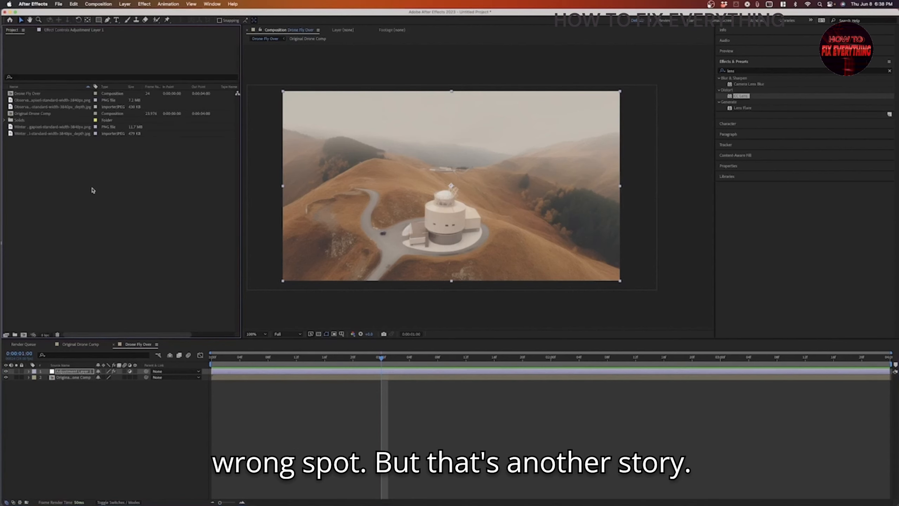
{"action": "left_click", "coordinate": [55, 100]}
{"action": "left_click", "coordinate": [57, 107]}
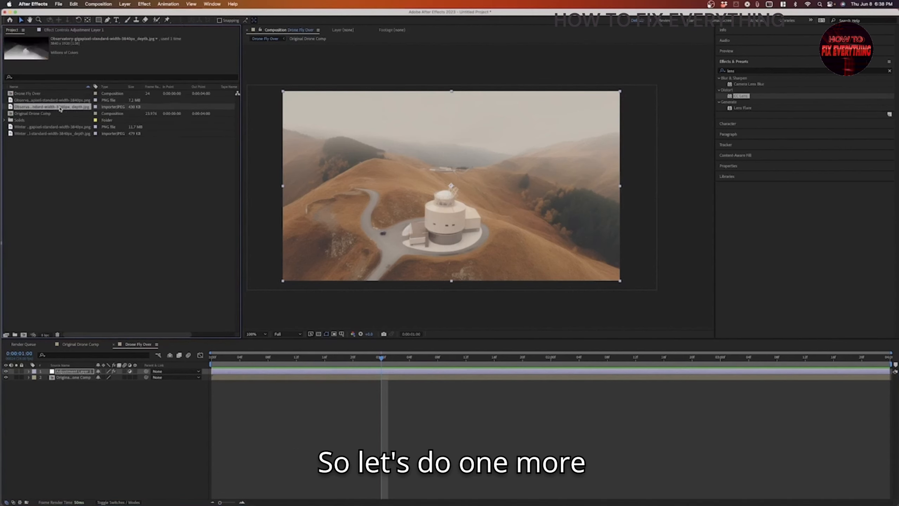
{"action": "left_click", "coordinate": [66, 128]}
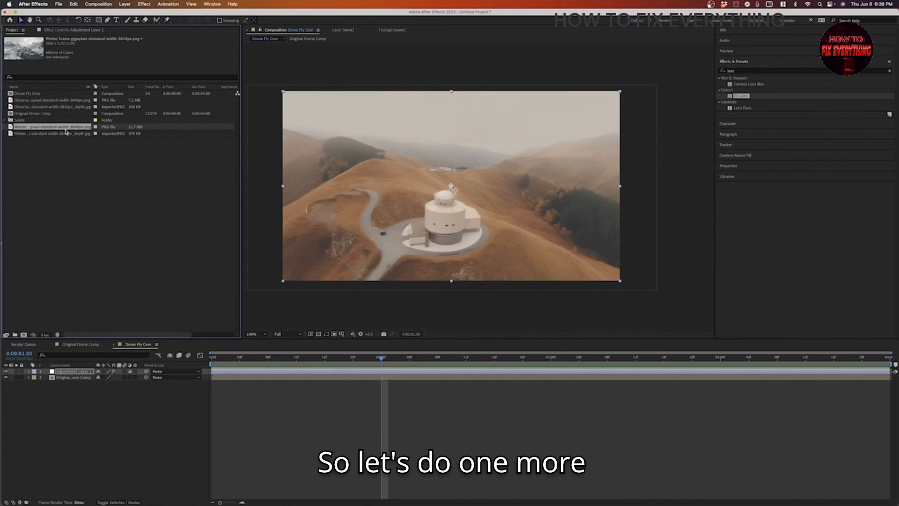
{"action": "left_click_drag", "start_coordinate": [65, 130], "coordinate": [25, 335]}
{"action": "type", "text": "Winter Scene"}
{"action": "key", "text": "Return"}
{"action": "left_click", "coordinate": [72, 157]}
- Place the Winter Scene depth map above the image layer and hide it
{"action": "left_click", "coordinate": [54, 140]}
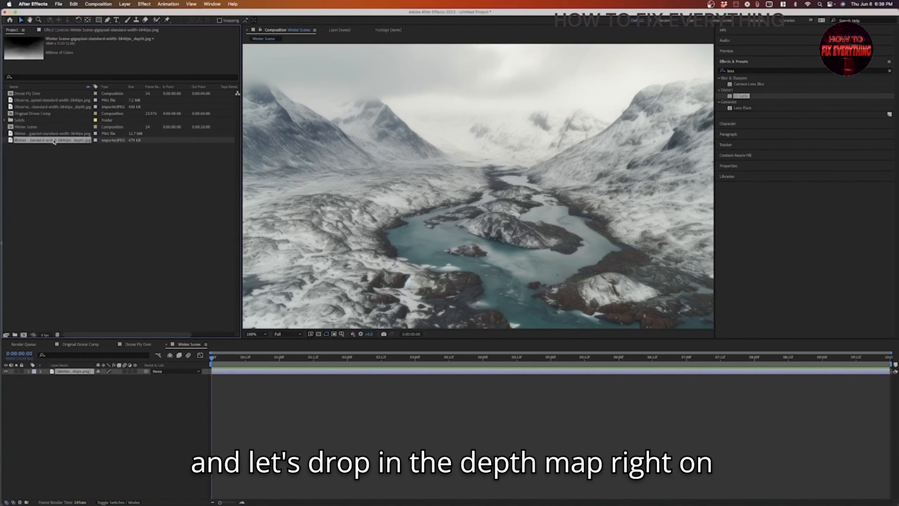
{"action": "left_click_drag", "start_coordinate": [54, 140], "coordinate": [80, 373]}
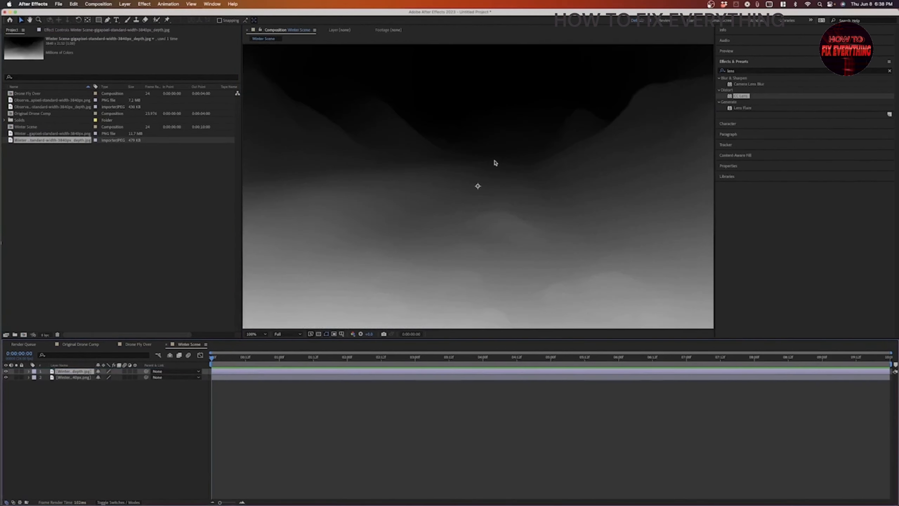
{"action": "left_click", "coordinate": [6, 371]}
- Apply the Displacement Map effect to the winter image and choose the depth JPG as its displacement map layer
{"action": "left_click", "coordinate": [761, 71]}
{"action": "type", "text": "displ"}
{"action": "left_click_drag", "start_coordinate": [758, 108], "coordinate": [78, 379]}
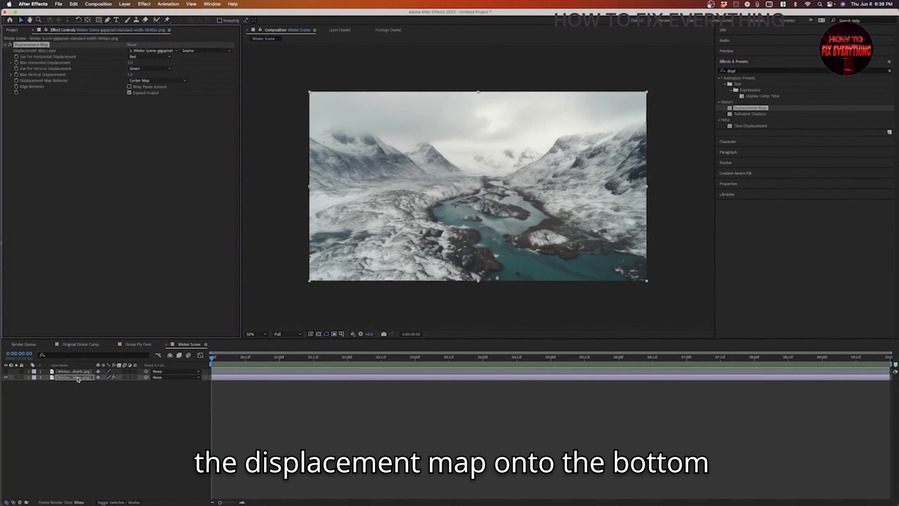
{"action": "left_click", "coordinate": [80, 379]}
{"action": "left_click", "coordinate": [160, 50]}
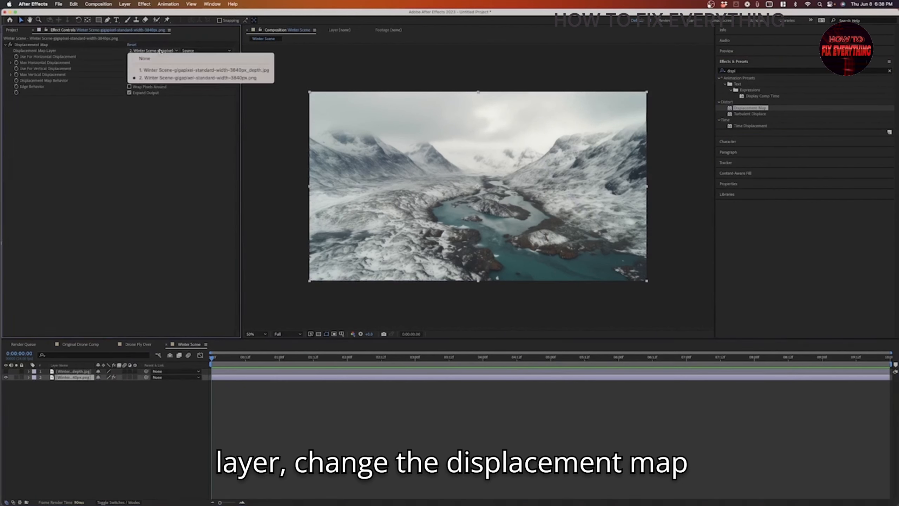
{"action": "left_click", "coordinate": [160, 72]}
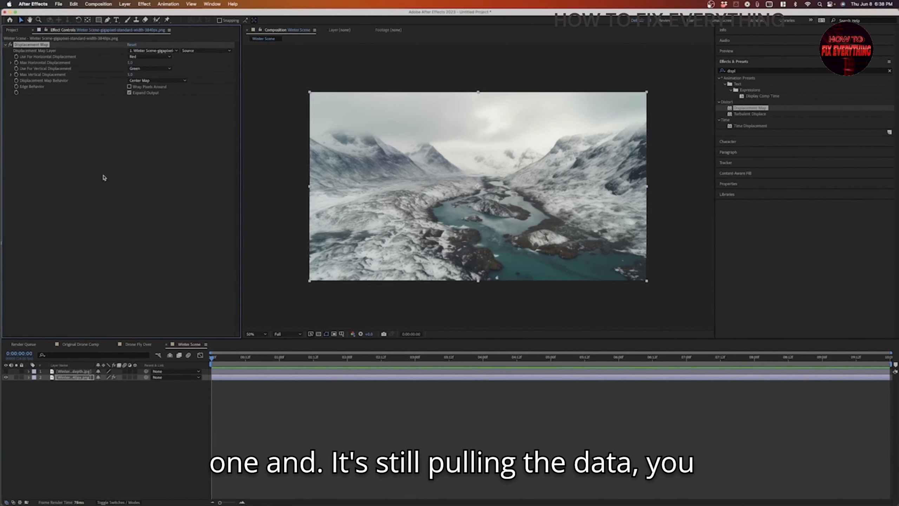
- Set both the horizontal and vertical displacement of the winter image to use Luminance
{"action": "left_click", "coordinate": [75, 371]}
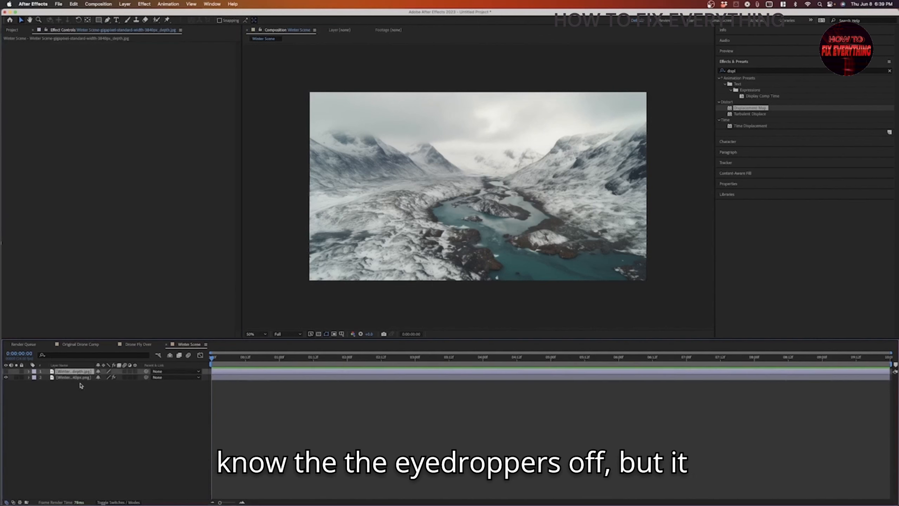
{"action": "left_click", "coordinate": [77, 377]}
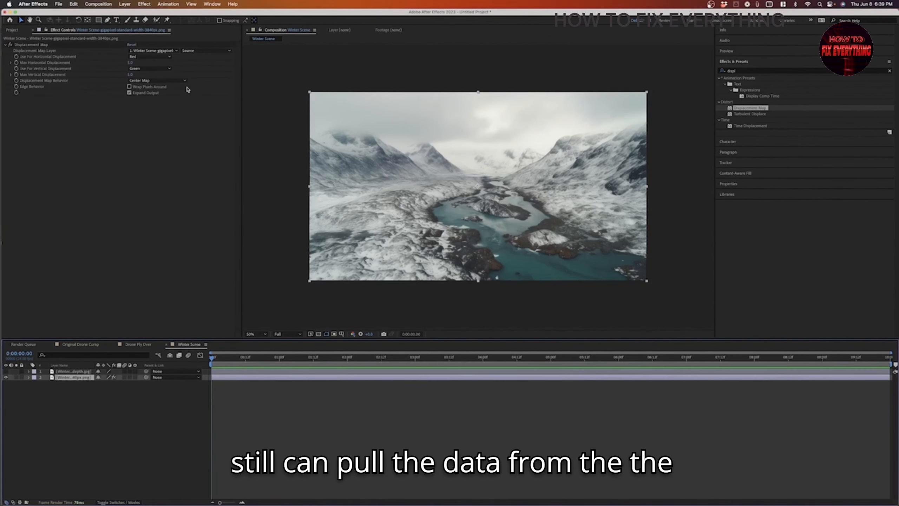
{"action": "left_click", "coordinate": [151, 57]}
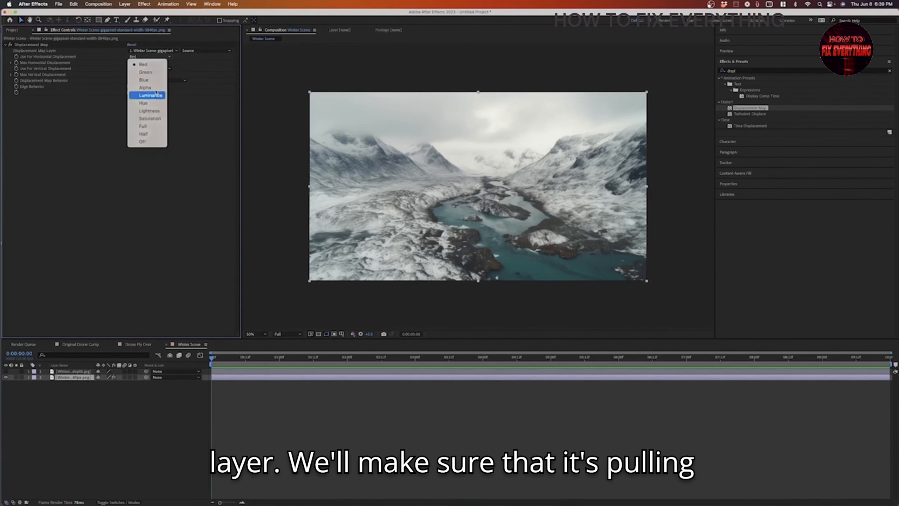
{"action": "left_click", "coordinate": [156, 94]}
{"action": "left_click", "coordinate": [149, 69]}
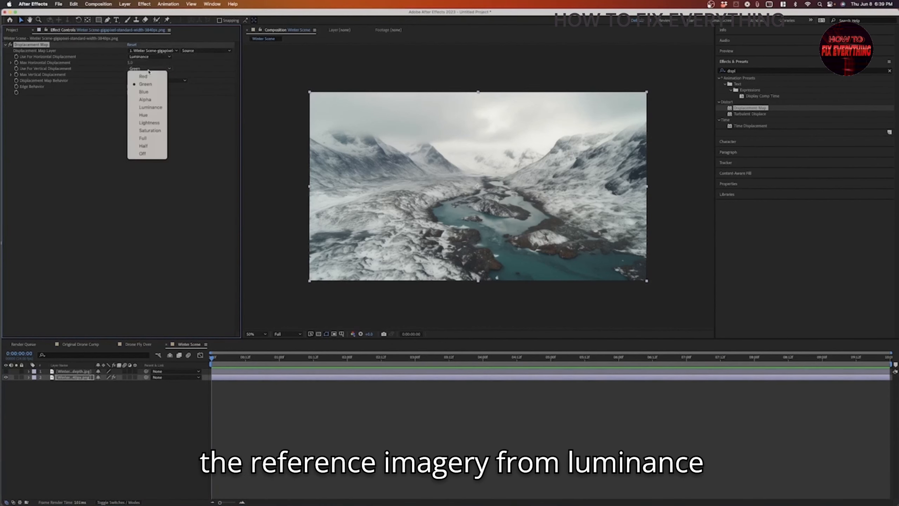
{"action": "left_click", "coordinate": [152, 107]}
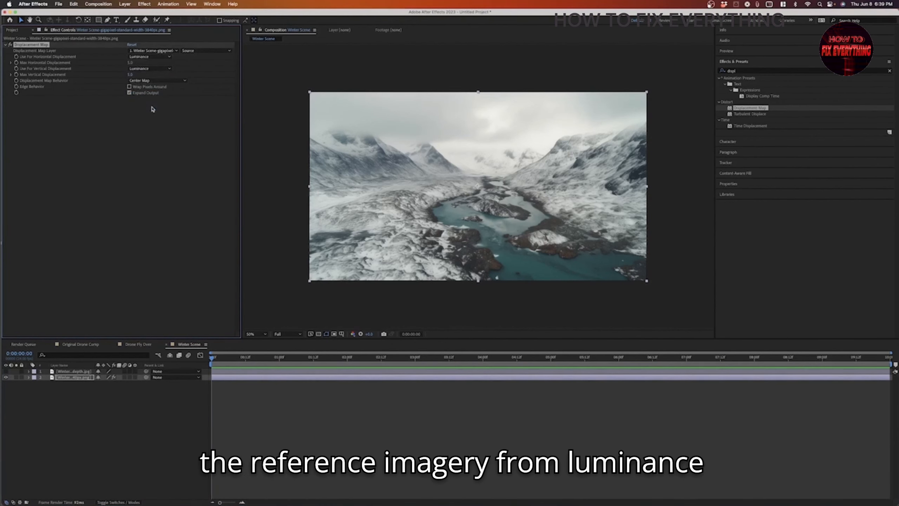
- Set Max Horizontal Displacement to 40 and Max Vertical Displacement to 75, with keyframes for both at the first frame
{"action": "left_click", "coordinate": [130, 75]}
{"action": "type", "text": "0"}
{"action": "key", "text": "Return"}
{"action": "left_click_drag", "start_coordinate": [131, 63], "coordinate": [159, 77]}
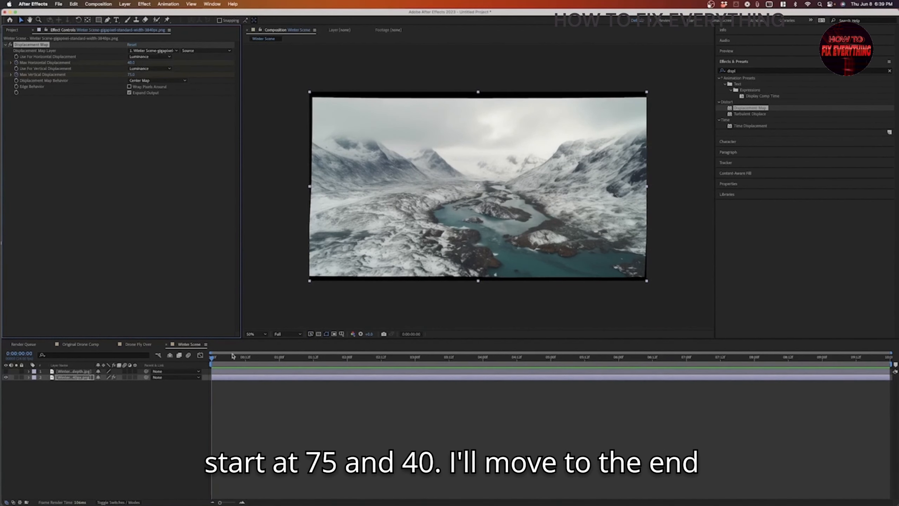
- Move the current time toward the end of the Winter Scene composition for the closing displacement keyframes
{"action": "left_click_drag", "start_coordinate": [212, 358], "coordinate": [617, 374]}
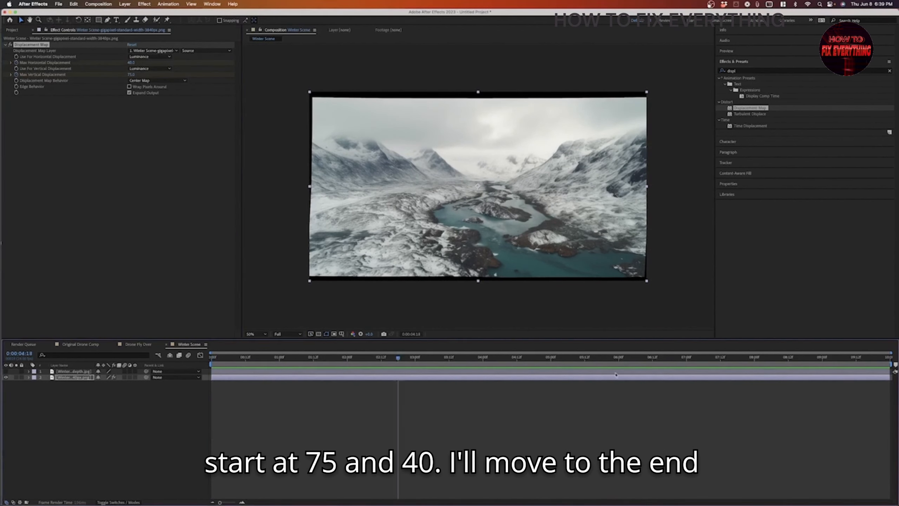